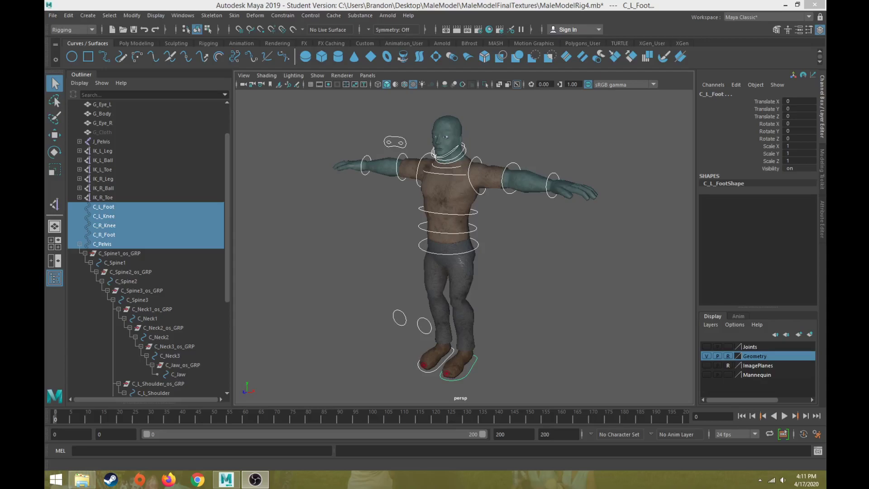
# - Make the Joints layer visible to show the leg skeleton
pyautogui.click(706, 347)
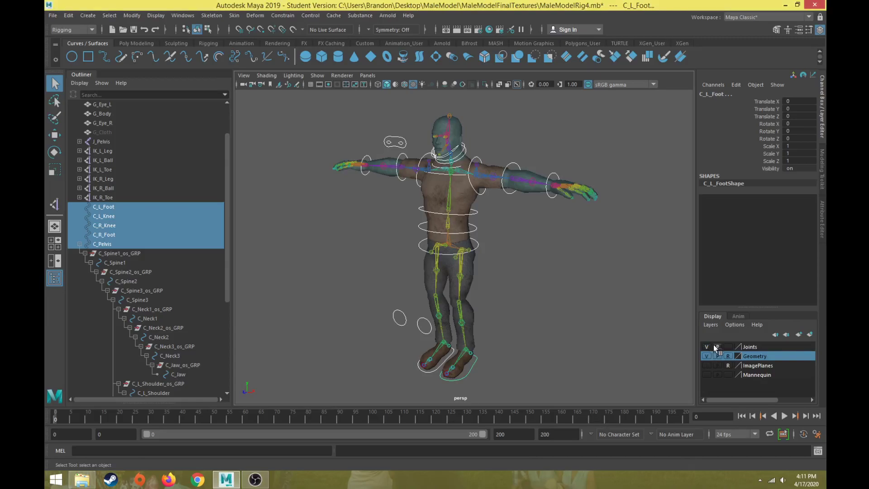
pyautogui.keyDown('alt'); pyautogui.moveTo(359, 209); pyautogui.dragTo(421, 226, button='right'); pyautogui.keyUp('alt')
pyautogui.keyDown('alt'); pyautogui.moveTo(414, 199); pyautogui.dragTo(428, 41, button='middle'); pyautogui.keyUp('alt')
pyautogui.keyDown('alt'); pyautogui.moveTo(478, 168); pyautogui.dragTo(350, 215); pyautogui.keyUp('alt')
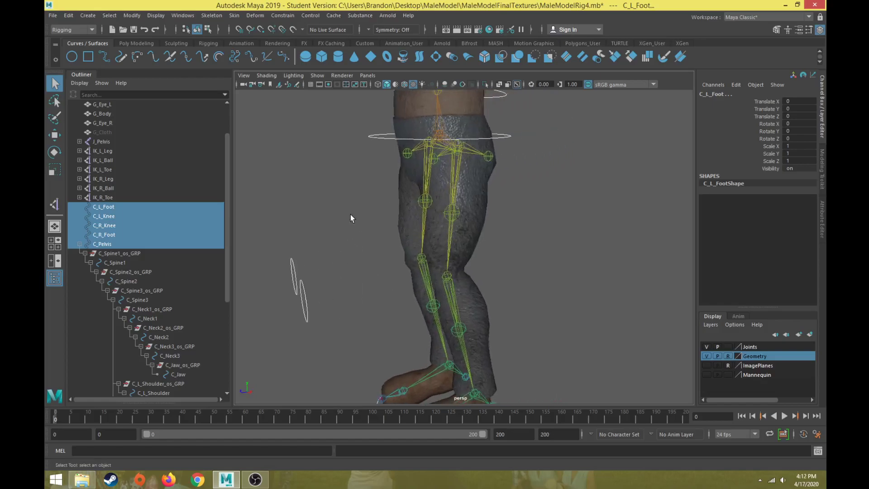
# - Try moving and rotating the hip helper joints of the left leg, undoing each change
pyautogui.click(432, 159)
pyautogui.click(488, 156)
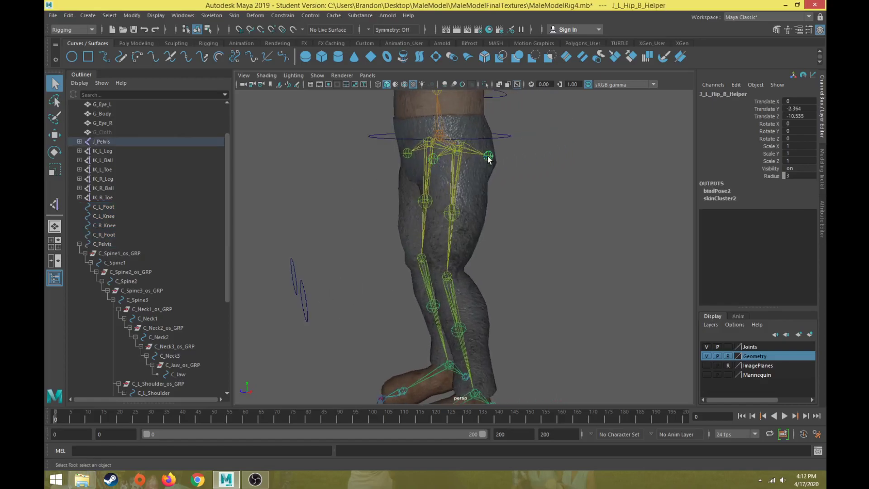
pyautogui.press('w')
pyautogui.keyDown('alt'); pyautogui.moveTo(485, 157); pyautogui.dragTo(469, 237); pyautogui.keyUp('alt')
pyautogui.click(445, 213)
pyautogui.press('e')
pyautogui.hotkey('ctrl', 'z')
pyautogui.scroll(-4, 481, 224)
pyautogui.scroll(5, 468, 238)
pyautogui.keyDown('alt'); pyautogui.moveTo(469, 238); pyautogui.dragTo(500, 339, button='middle'); pyautogui.keyUp('alt')
pyautogui.click(482, 217)
pyautogui.moveTo(484, 221)
pyautogui.keyDown('alt'); pyautogui.mouseDown()
pyautogui.moveTo(438, 230)
pyautogui.moveTo(505, 220)
pyautogui.moveTo(489, 226)
pyautogui.moveTo(486, 216)
pyautogui.mouseUp(); pyautogui.keyUp('alt')
pyautogui.press('w')
pyautogui.hotkey('ctrl', 'z')
# - Try rotating the left upper leg twist joint about its Y axis and undo the rotation
pyautogui.click(473, 303)
pyautogui.keyDown('alt'); pyautogui.moveTo(467, 318); pyautogui.dragTo(425, 246, button='middle'); pyautogui.keyUp('alt')
pyautogui.keyDown('alt'); pyautogui.moveTo(425, 246); pyautogui.dragTo(397, 263); pyautogui.keyUp('alt')
pyautogui.press('e')
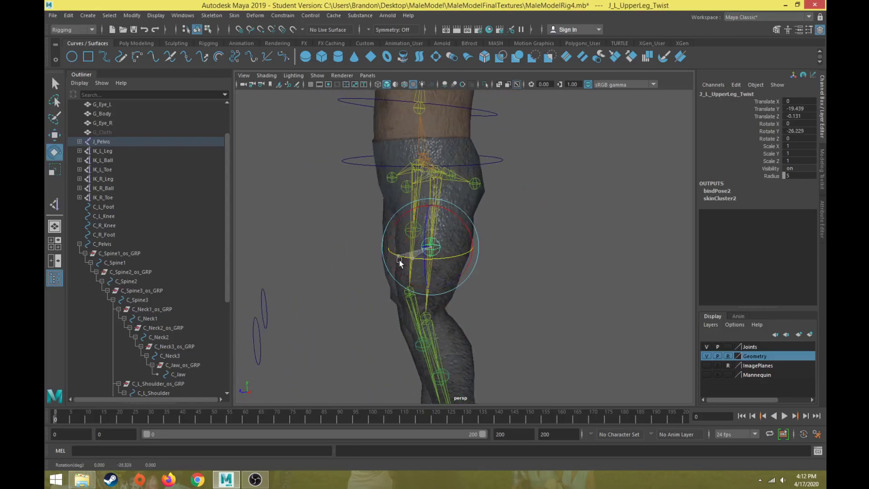
pyautogui.hotkey('ctrl', 'z')
# - Examine the hip helper and twist joints of both legs from several angles
pyautogui.scroll(-4, 447, 269)
pyautogui.click(506, 263)
pyautogui.keyDown('alt'); pyautogui.moveTo(462, 264); pyautogui.dragTo(498, 263); pyautogui.keyUp('alt')
pyautogui.keyDown('alt'); pyautogui.moveTo(479, 235); pyautogui.dragTo(466, 317, button='middle'); pyautogui.keyUp('alt')
pyautogui.scroll(2, 523, 204)
pyautogui.scroll(-2, 478, 212)
pyautogui.scroll(-2, 466, 317)
pyautogui.keyDown('alt'); pyautogui.moveTo(465, 281); pyautogui.dragTo(462, 221, button='middle'); pyautogui.keyUp('alt')
pyautogui.scroll(3, 462, 237)
pyautogui.keyDown('alt'); pyautogui.moveTo(461, 221); pyautogui.dragTo(487, 199); pyautogui.keyUp('alt')
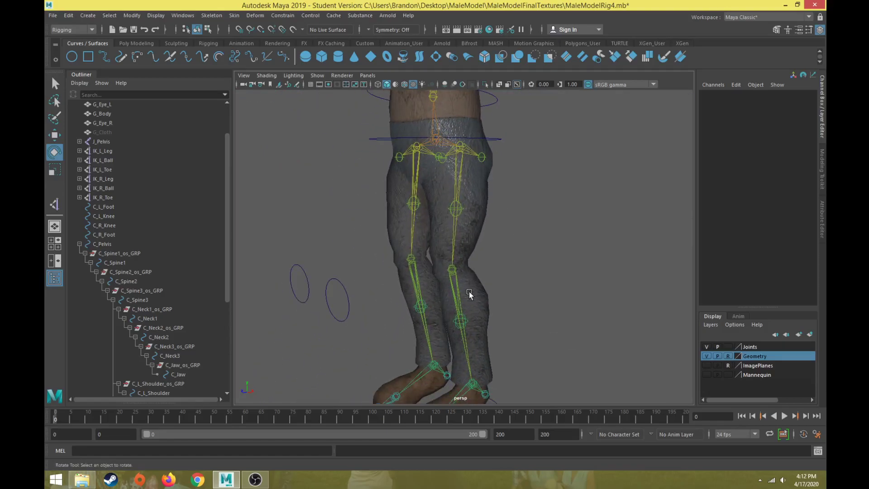
# - Create a NURBS circle, place it in front of the pelvis at about Y 88.6 and Z 15.66, and set its Rotate X to 90
pyautogui.click(73, 57)
pyautogui.scroll(-4, 435, 301)
pyautogui.press('w')
pyautogui.keyDown('alt'); pyautogui.moveTo(447, 333); pyautogui.dragTo(397, 245); pyautogui.keyUp('alt')
pyautogui.press('e')
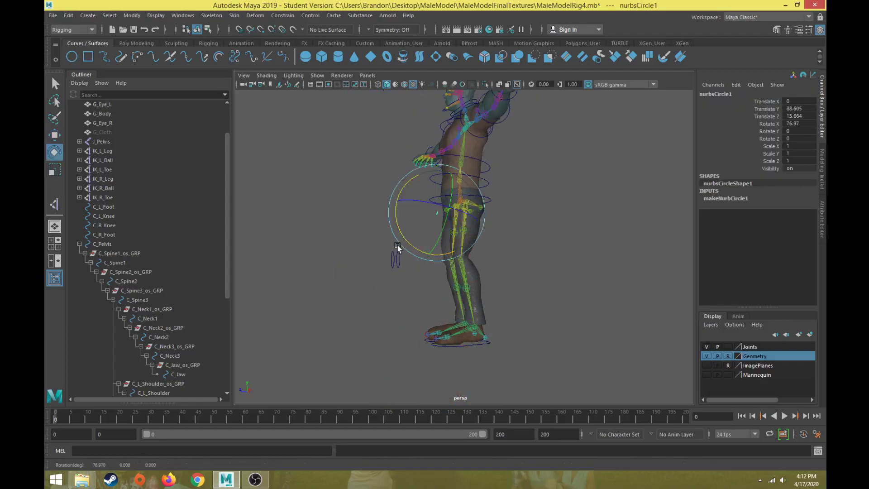
pyautogui.click(796, 123)
pyautogui.write('90')
pyautogui.press('Return')
# - Scale the new circle uniformly to about 3.62
pyautogui.keyDown('alt'); pyautogui.moveTo(476, 262); pyautogui.dragTo(463, 307, button='middle'); pyautogui.keyUp('alt')
pyautogui.press('r')
pyautogui.moveTo(424, 254); pyautogui.dragTo(431, 255)
# - In the front view, hide the Geometry layer and snap the circle to the left hip helper joint at about X 10.352, Y 92.494
pyautogui.press('f')
pyautogui.press('space')
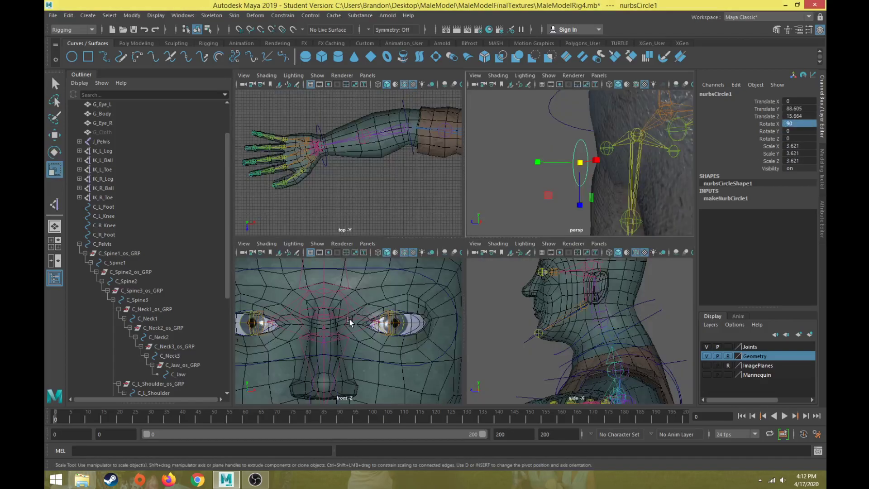
pyautogui.press('space')
pyautogui.scroll(-12, 507, 334)
pyautogui.keyDown('alt'); pyautogui.moveTo(533, 334); pyautogui.dragTo(525, 149, button='middle'); pyautogui.keyUp('alt')
pyautogui.scroll(3, 524, 226)
pyautogui.keyDown('alt'); pyautogui.moveTo(524, 244); pyautogui.dragTo(521, 144, button='middle'); pyautogui.keyUp('alt')
pyautogui.scroll(3, 507, 185)
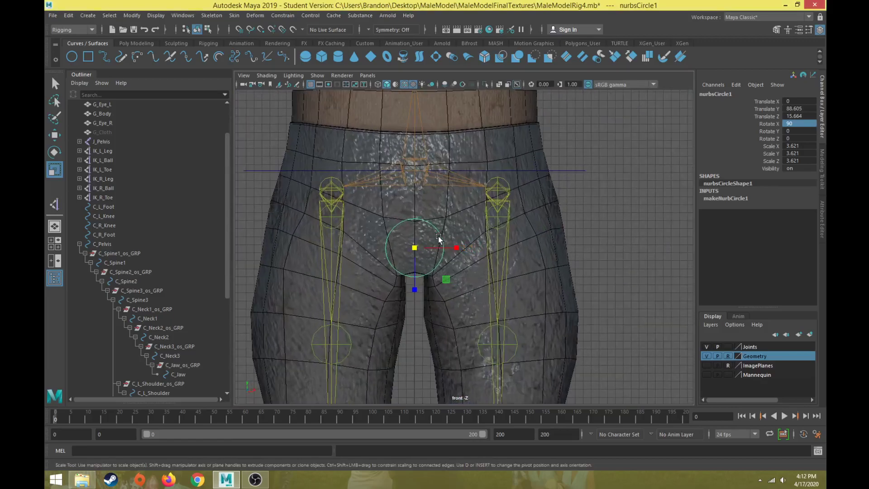
pyautogui.press('w')
pyautogui.press('d')
pyautogui.press('v')
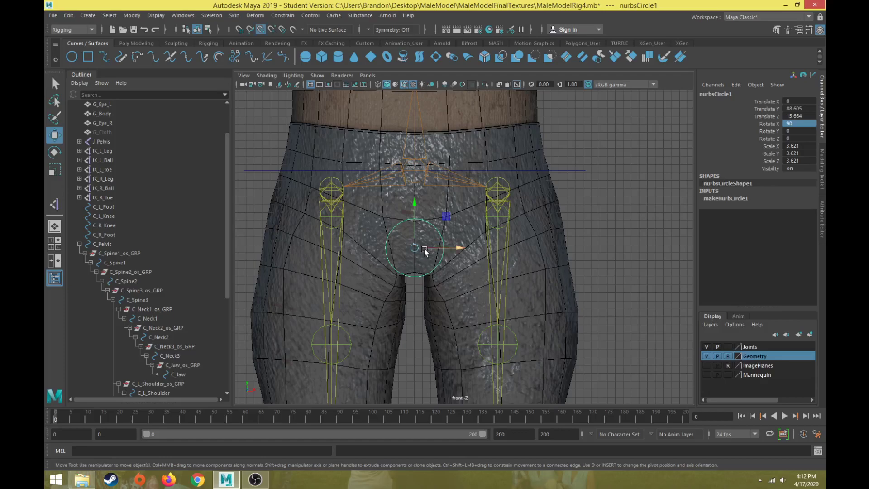
pyautogui.moveTo(424, 252); pyautogui.dragTo(509, 227)
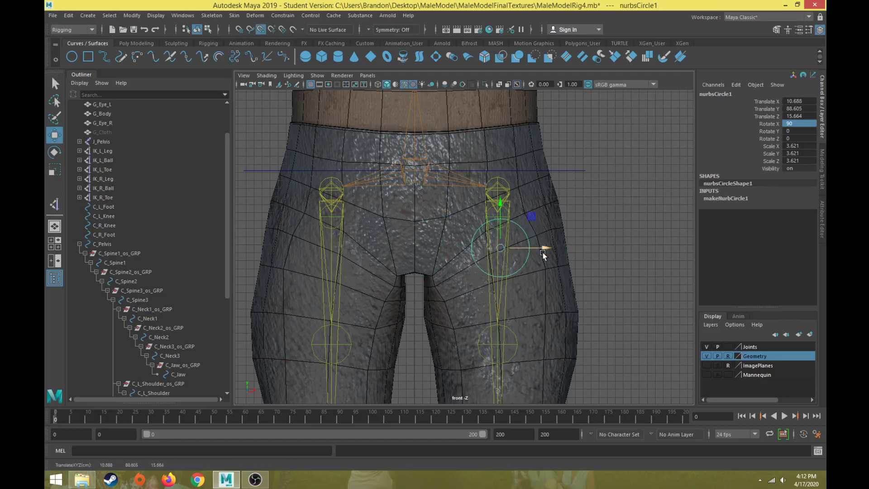
pyautogui.click(706, 355)
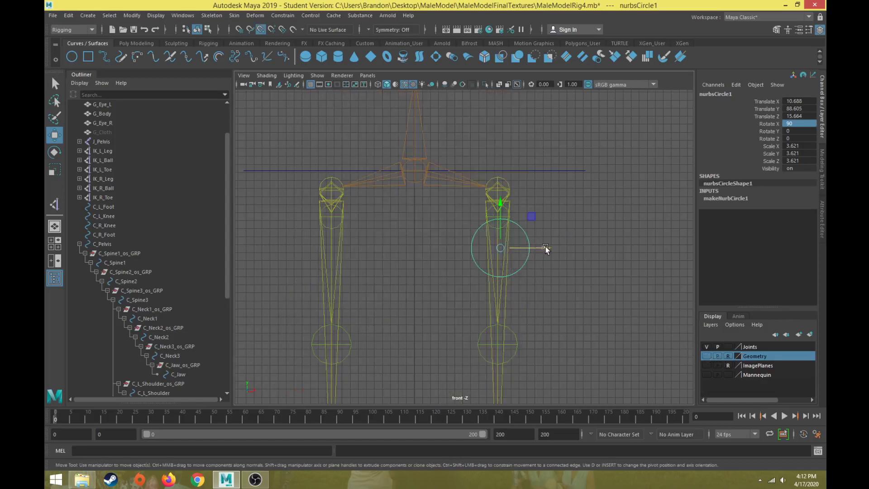
pyautogui.moveTo(500, 247); pyautogui.dragTo(496, 219)
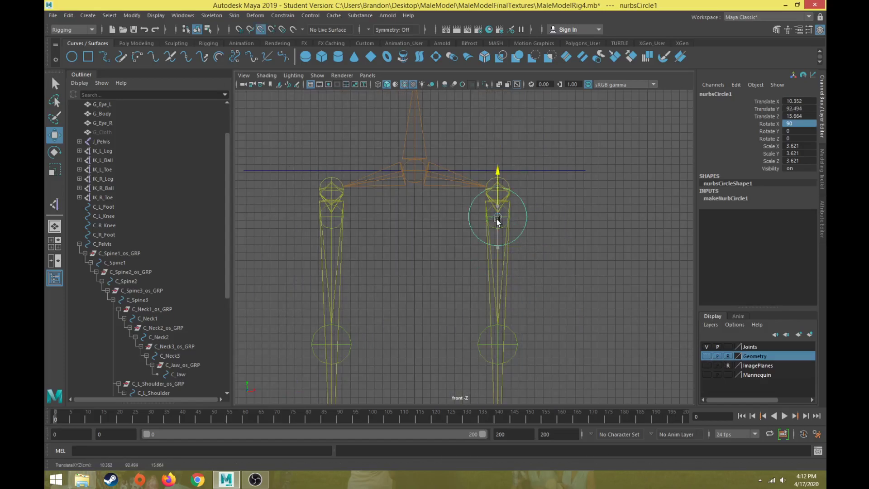
# - Show the Geometry layer in the perspective view and scale the circle down uniformly to about 2.396
pyautogui.press('space')
pyautogui.press('space')
pyautogui.keyDown('alt'); pyautogui.moveTo(560, 197); pyautogui.dragTo(593, 248); pyautogui.keyUp('alt')
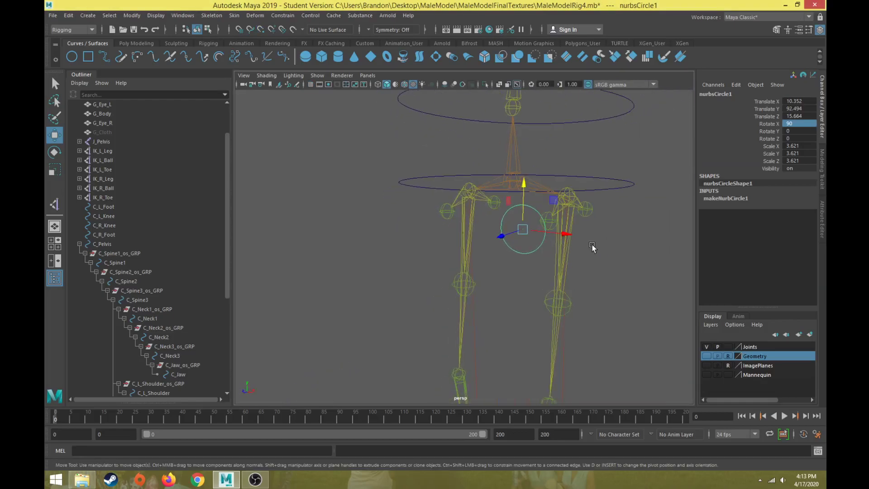
pyautogui.click(706, 356)
pyautogui.keyDown('alt'); pyautogui.moveTo(527, 301); pyautogui.dragTo(454, 295); pyautogui.keyUp('alt')
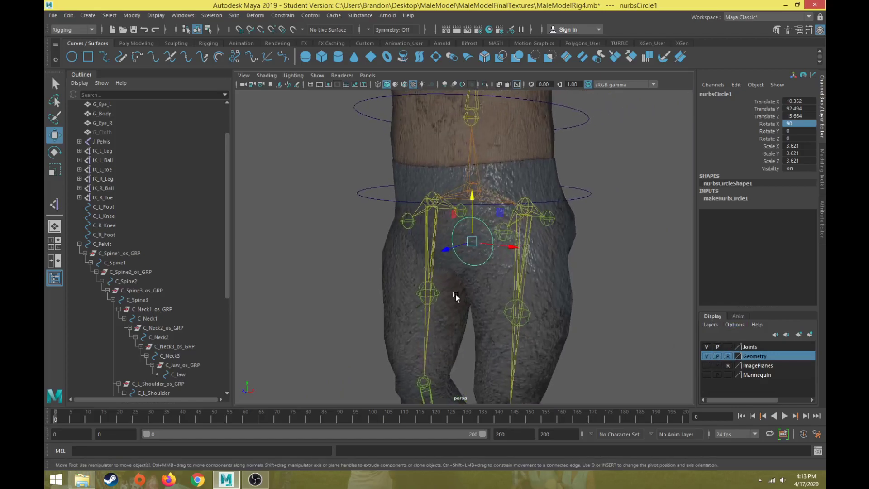
pyautogui.press('r')
pyautogui.moveTo(471, 245); pyautogui.dragTo(430, 239)
# - Move the circle along Z to about 11.953, just in front of the left hip
pyautogui.press('w')
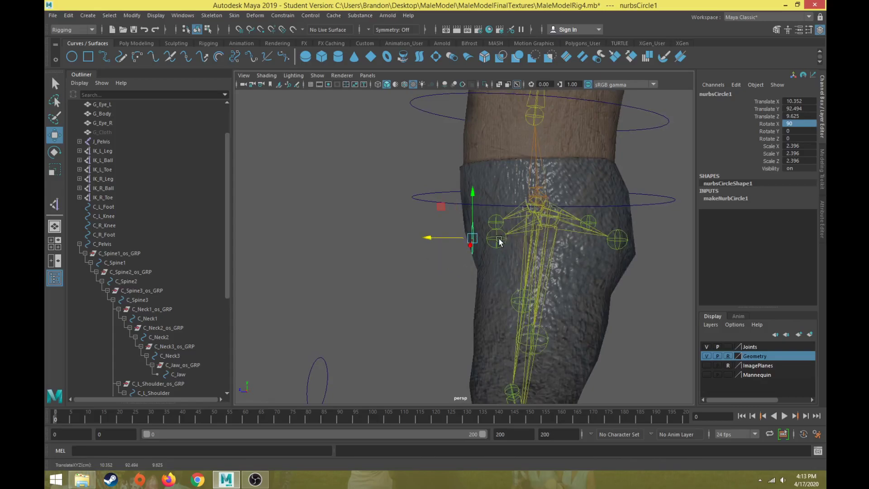
pyautogui.keyDown('alt'); pyautogui.moveTo(528, 232); pyautogui.dragTo(608, 174); pyautogui.keyUp('alt')
pyautogui.moveTo(485, 208); pyautogui.dragTo(392, 265)
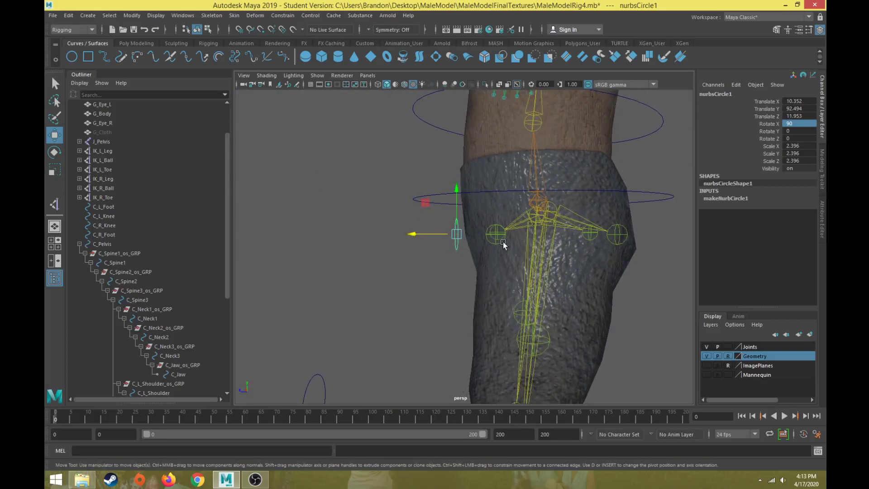
pyautogui.keyDown('alt'); pyautogui.moveTo(485, 256); pyautogui.dragTo(467, 281); pyautogui.keyUp('alt')
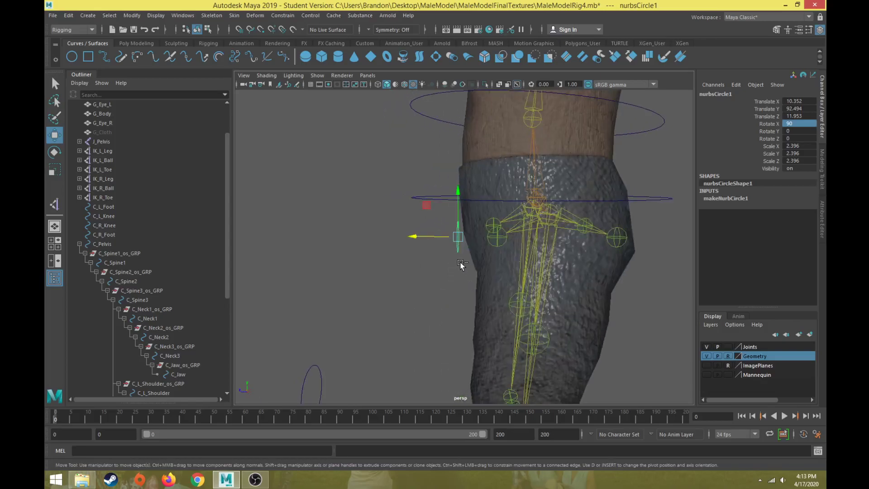
# - Duplicate the circle and move the copy across to the front of the right hip, at about X -9.453
pyautogui.hotkey('ctrl', 'd')
pyautogui.moveTo(425, 255)
pyautogui.keyDown('alt'); pyautogui.mouseDown()
pyautogui.moveTo(524, 254)
pyautogui.moveTo(424, 243)
pyautogui.mouseUp(); pyautogui.keyUp('alt')
pyautogui.keyDown('alt'); pyautogui.moveTo(461, 268); pyautogui.dragTo(402, 266); pyautogui.keyUp('alt')
# - Duplicate both front circles and move the copies behind the hips to about Z -17.693
pyautogui.keyDown('shift'); pyautogui.moveTo(439, 243); pyautogui.dragTo(613, 250); pyautogui.keyUp('shift')
pyautogui.hotkey('ctrl', 'd')
pyautogui.keyDown('alt'); pyautogui.moveTo(556, 281); pyautogui.dragTo(574, 284); pyautogui.keyUp('alt')
pyautogui.scroll(-7, 137, 285)
pyautogui.scroll(8, 131, 285)
pyautogui.click(79, 281)
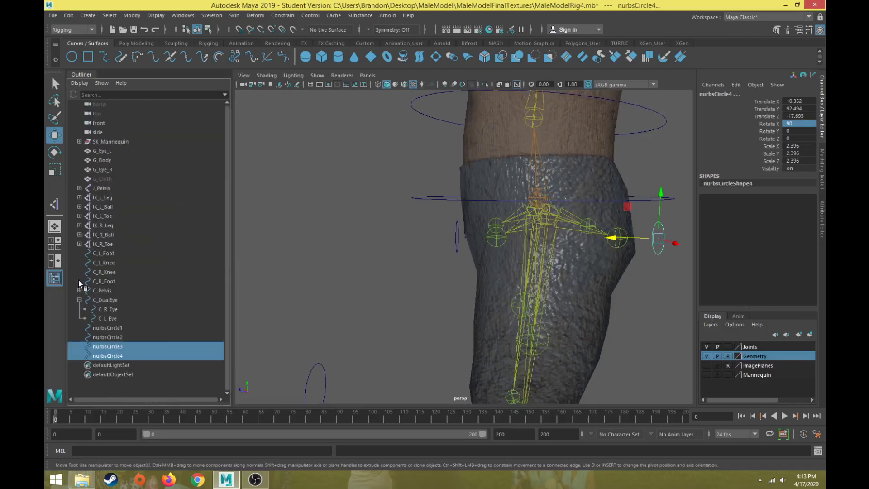
# - With the Geometry layer temporarily hidden, snap the front and rear right-side circles to the right hip joint at about X -10.352
pyautogui.keyDown('alt'); pyautogui.moveTo(461, 267); pyautogui.dragTo(528, 260); pyautogui.keyUp('alt')
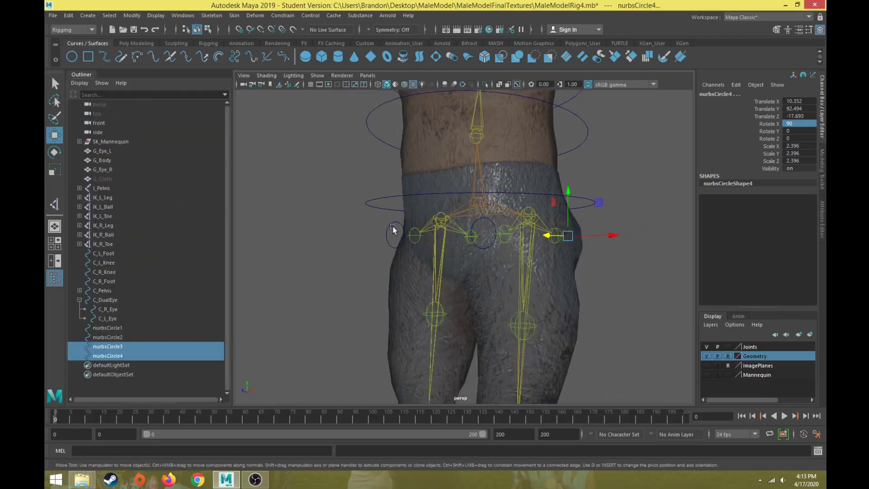
pyautogui.click(392, 224)
pyautogui.press('space')
pyautogui.press('space')
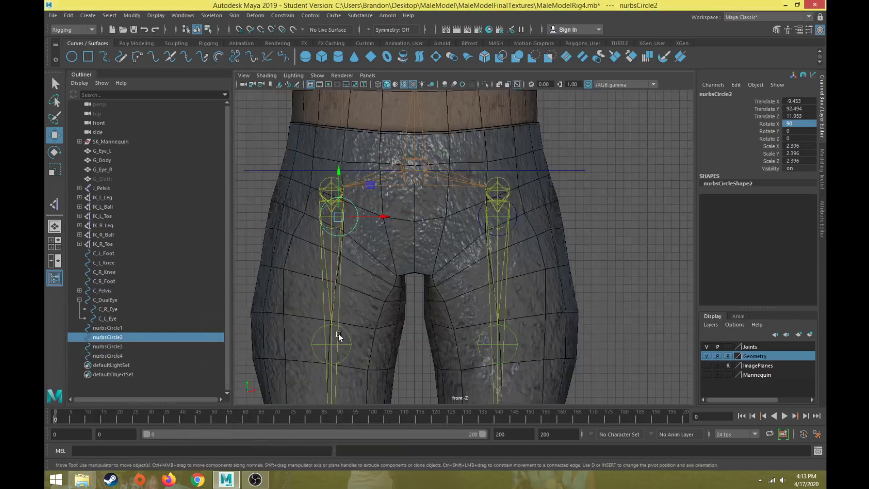
pyautogui.scroll(2, 359, 229)
pyautogui.click(707, 356)
pyautogui.keyDown('alt'); pyautogui.moveTo(371, 248); pyautogui.dragTo(484, 259, button='middle'); pyautogui.keyUp('alt')
pyautogui.press('v')
pyautogui.moveTo(459, 220); pyautogui.dragTo(413, 221)
pyautogui.click(438, 211)
pyautogui.press('v')
pyautogui.press('space')
pyautogui.press('space')
pyautogui.keyDown('alt'); pyautogui.moveTo(567, 204); pyautogui.dragTo(498, 209); pyautogui.keyUp('alt')
pyautogui.click(710, 357)
# - Rename the front left circle as C_L_F_LegHelper
pyautogui.keyDown('alt'); pyautogui.moveTo(624, 316); pyautogui.dragTo(365, 241); pyautogui.keyUp('alt')
pyautogui.click(347, 249)
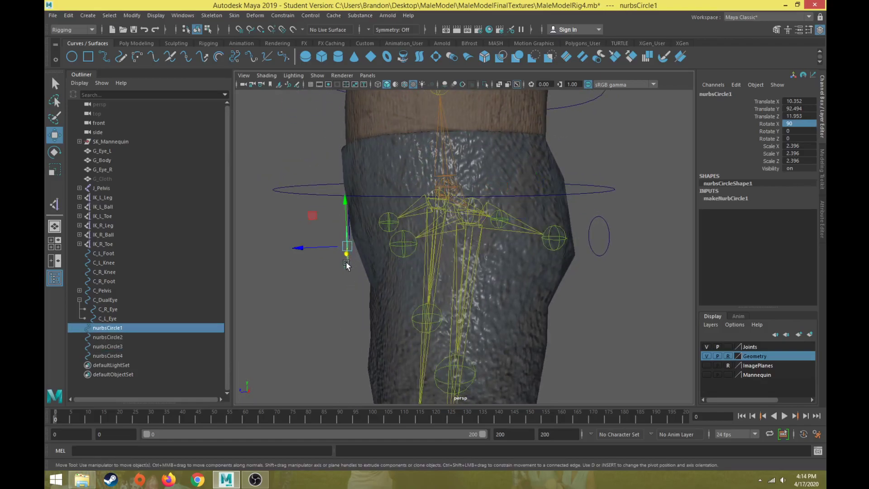
pyautogui.doubleClick(121, 327)
pyautogui.write('C_L_F_')
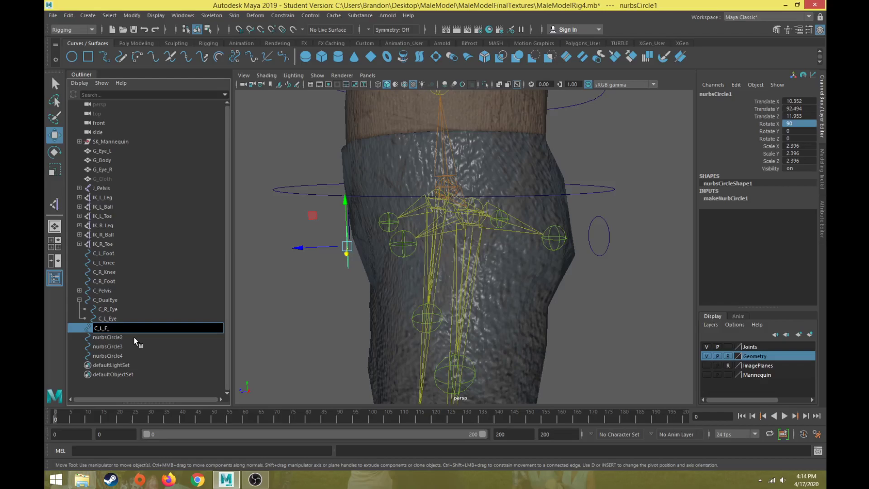
pyautogui.write('LegHelper')
pyautogui.press('Return')
# - Rename the front right circle as C_R_F_LegHelper
pyautogui.click(116, 338)
pyautogui.doubleClick(116, 338)
pyautogui.hotkey('ctrl', 'a')
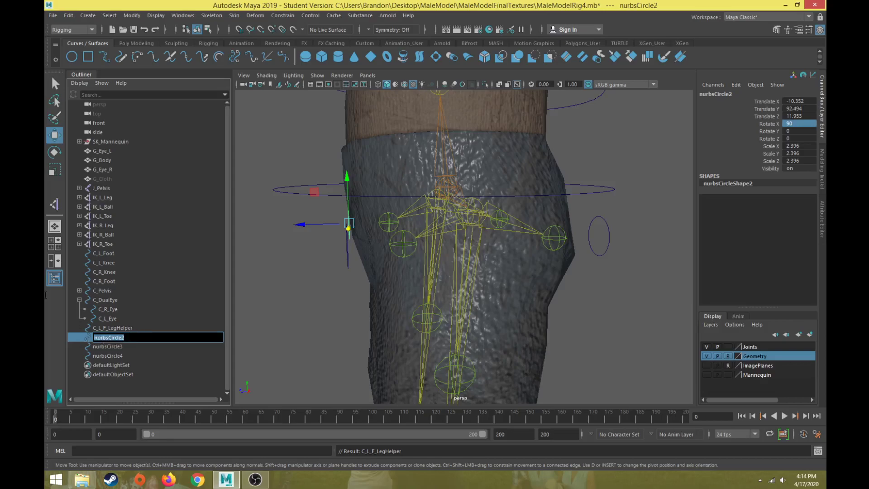
pyautogui.write('C_R_F_LegHelper')
pyautogui.press('Return')
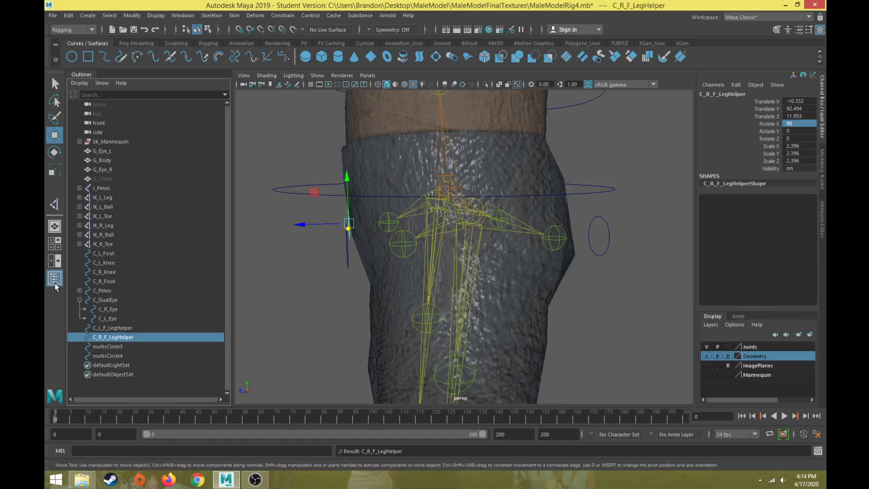
# - Rename nurbsCircle3 as C_L_B_LegHelper and nurbsCircle4 as C_R
pyautogui.doubleClick(108, 347)
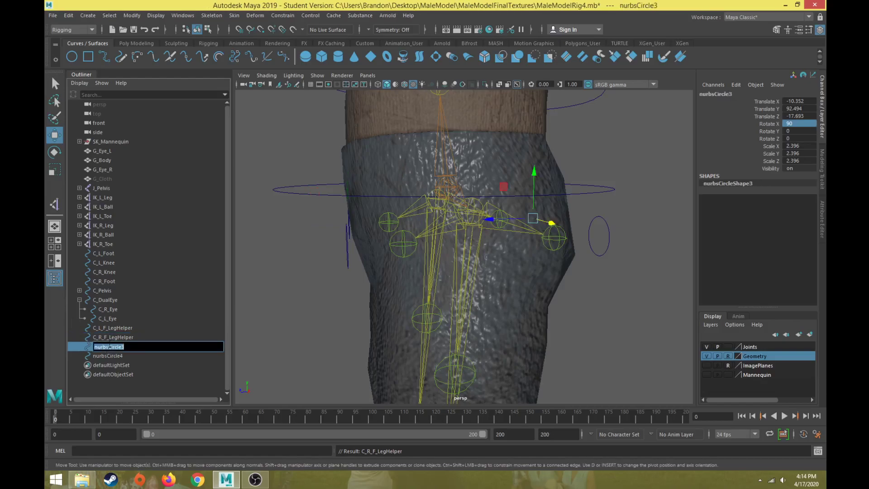
pyautogui.write('C_L_B_LegHelper')
pyautogui.press('Return')
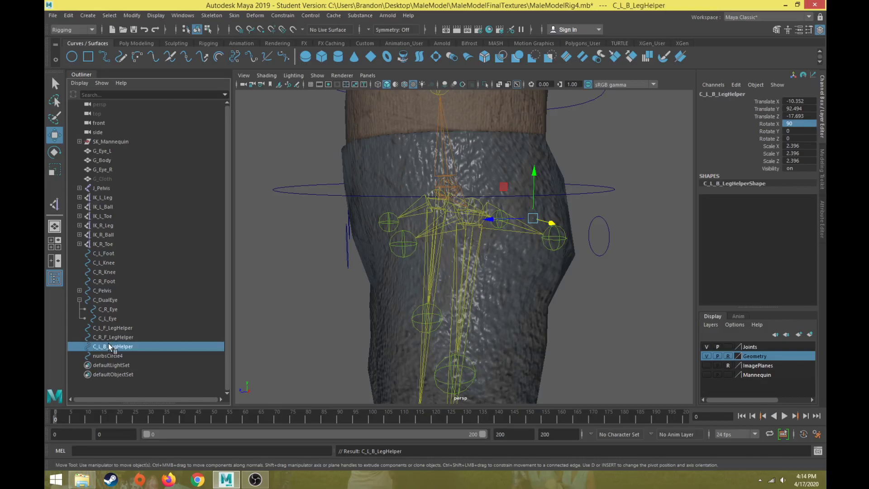
pyautogui.doubleClick(106, 355)
pyautogui.write('C_R')
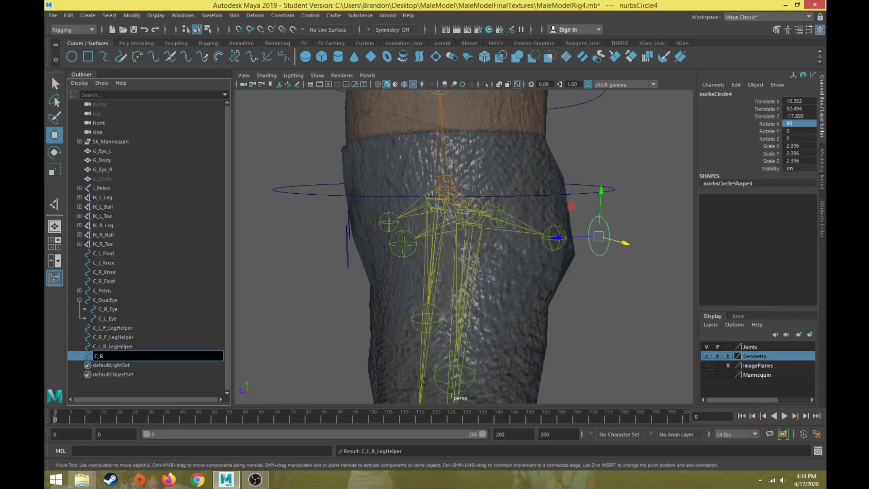
pyautogui.scroll(-4, 517, 286)
pyautogui.keyDown('alt'); pyautogui.moveTo(517, 287); pyautogui.dragTo(450, 294); pyautogui.keyUp('alt')
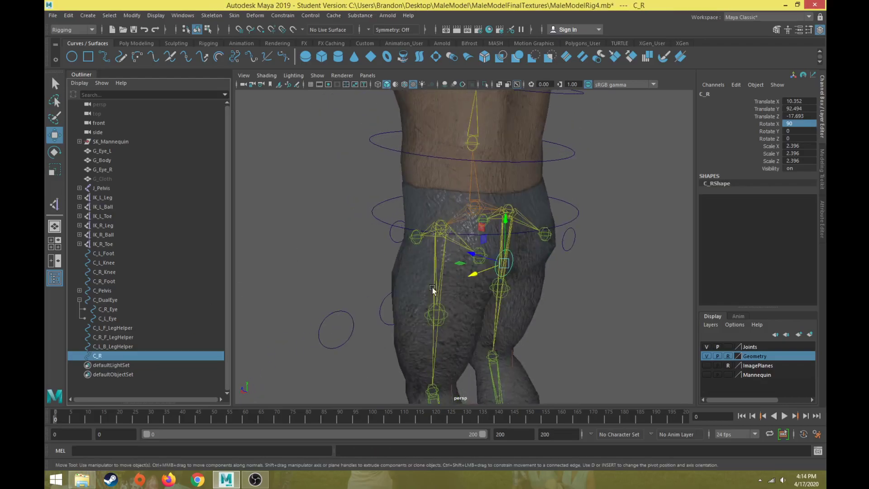
# - Rename the rear right circle as C_L_R_LegHelper
pyautogui.click(116, 347)
pyautogui.doubleClick(117, 346)
pyautogui.click(108, 346)
pyautogui.press('BackSpace')
pyautogui.write('R')
pyautogui.press('Return')
# - Rename the rear left circle as C_L_B_LegHelper
pyautogui.doubleClick(97, 355)
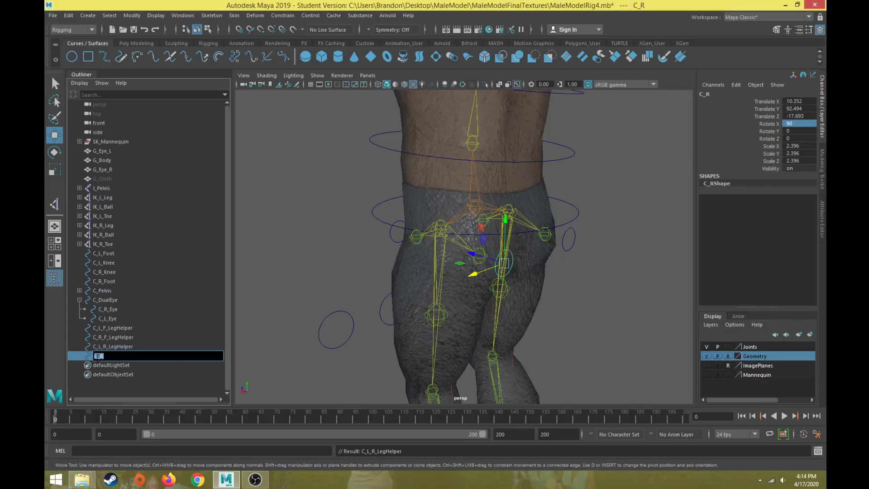
pyautogui.press('BackSpace')
pyautogui.write('L_B_LegHelper')
pyautogui.press('Return')
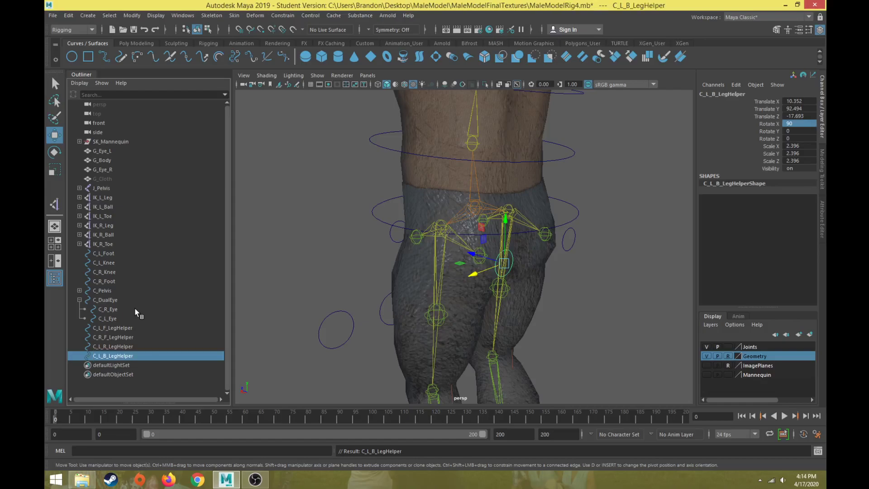
# - Rename the rear right circle as C_R_B_LegHelper
pyautogui.doubleClick(101, 346)
pyautogui.click(100, 347)
pyautogui.press('BackSpace')
pyautogui.write('R')
pyautogui.press('BackSpace')
pyautogui.write('B')
pyautogui.press('Return')
# - Select all four LegHelper circles and freeze their transformations
pyautogui.moveTo(408, 287)
pyautogui.keyDown('alt'); pyautogui.mouseDown()
pyautogui.moveTo(421, 299)
pyautogui.moveTo(405, 286)
pyautogui.moveTo(421, 285)
pyautogui.mouseUp(); pyautogui.keyUp('alt')
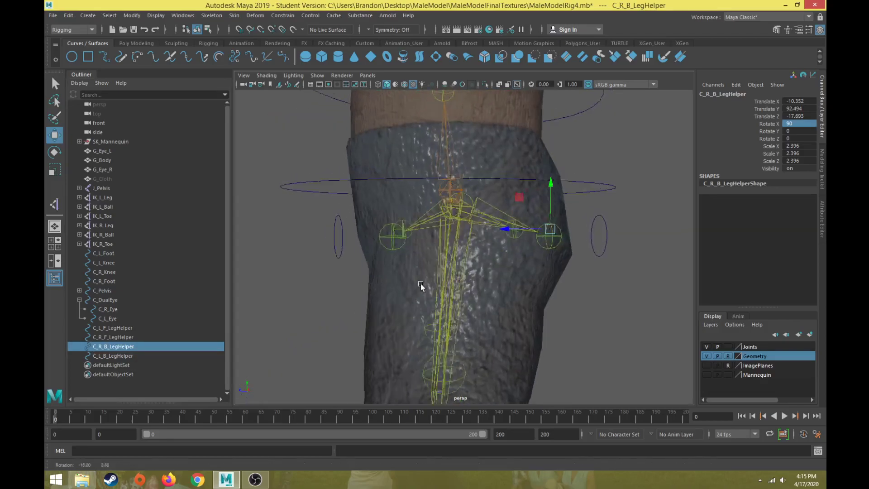
pyautogui.click(350, 230)
pyautogui.keyDown('shift'); pyautogui.click(124, 355); pyautogui.keyUp('shift')
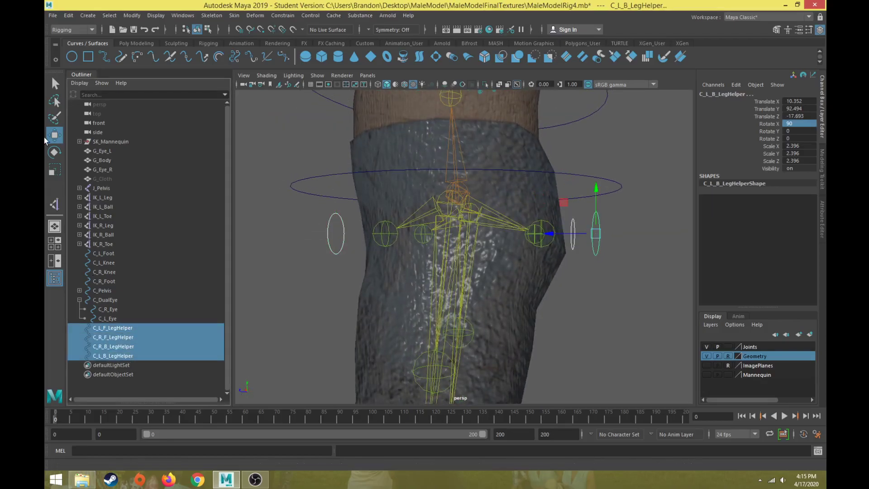
pyautogui.click(68, 16)
pyautogui.moveTo(145, 127)
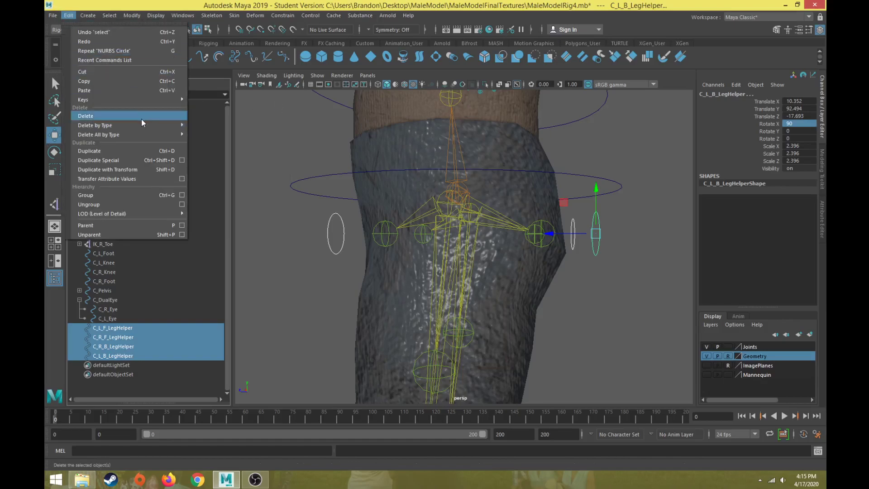
pyautogui.click(217, 132)
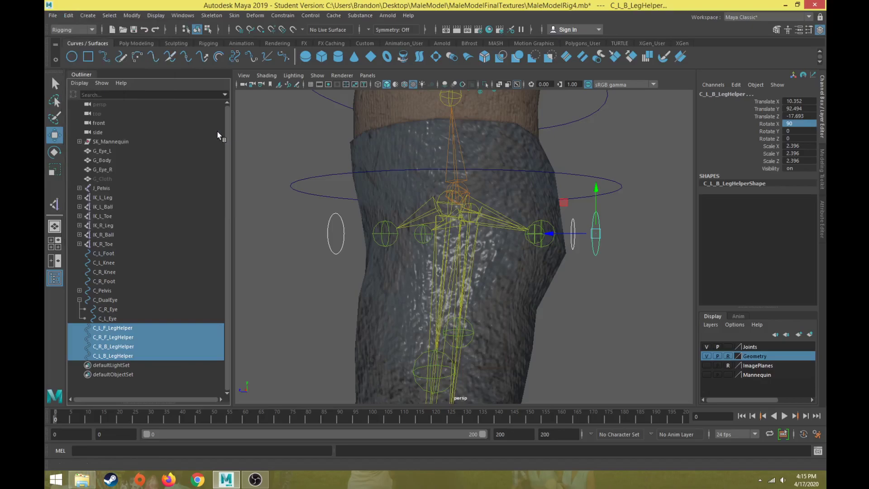
pyautogui.click(131, 15)
pyautogui.click(159, 59)
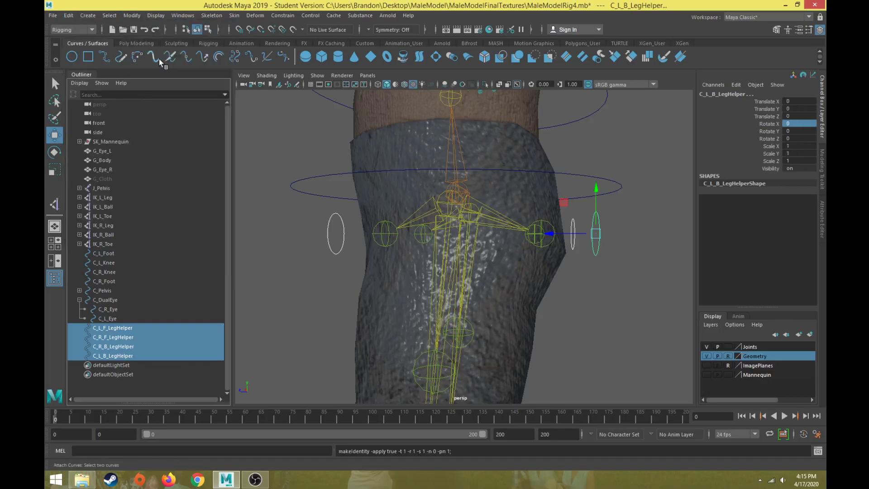
# - Point-constrain the J_L_Hip_F_Helper joint to the C_L_F_LegHelper control with Maintain offset enabled on all axes
pyautogui.click(336, 259)
pyautogui.click(336, 252)
pyautogui.keyDown('alt'); pyautogui.moveTo(336, 252); pyautogui.dragTo(375, 252); pyautogui.keyUp('alt')
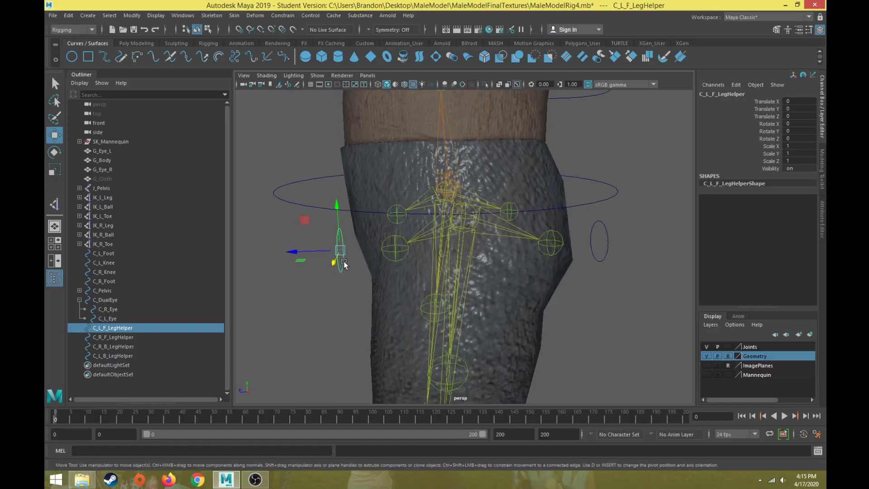
pyautogui.click(396, 251)
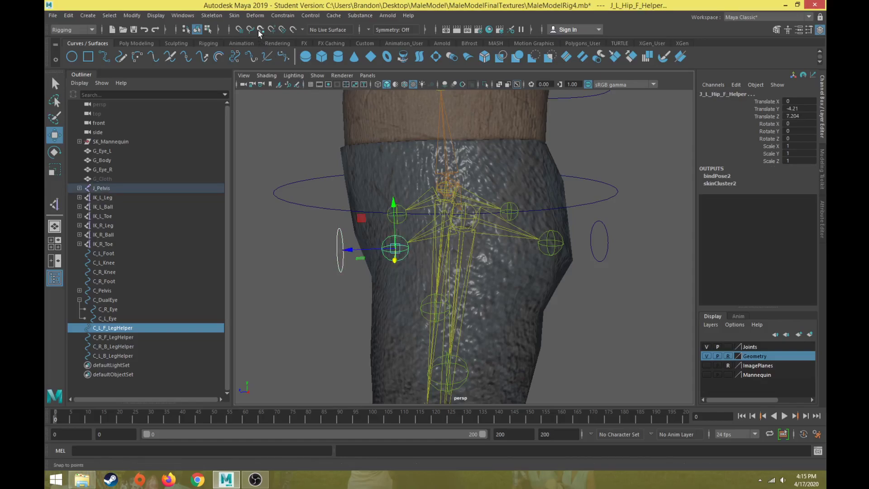
pyautogui.click(285, 14)
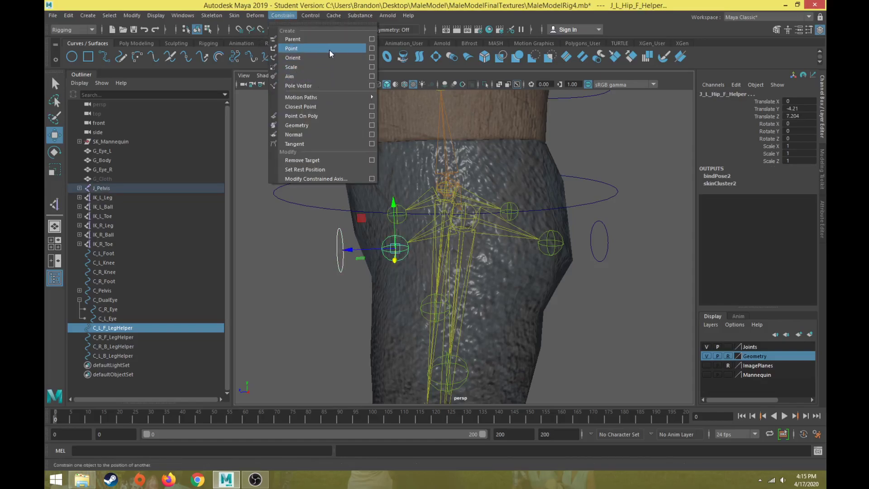
pyautogui.click(371, 48)
pyautogui.click(148, 49)
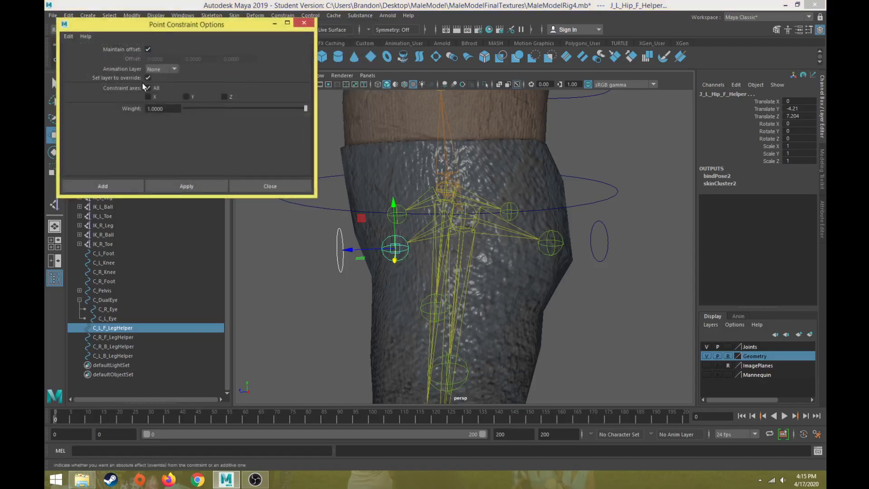
pyautogui.click(103, 186)
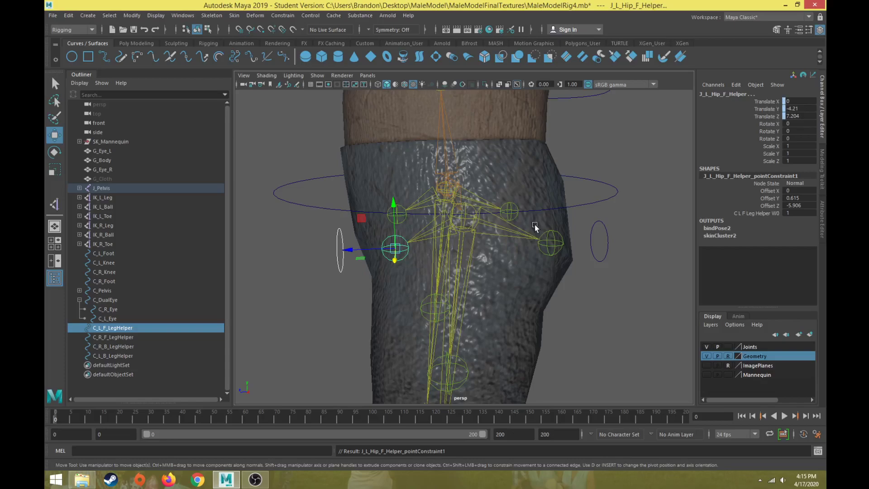
# - Test the new constraint by moving C_L_F_LegHelper away from the leg, and undo the move
pyautogui.click(339, 259)
pyautogui.moveTo(339, 259)
pyautogui.keyDown('alt'); pyautogui.mouseDown()
pyautogui.moveTo(413, 256)
pyautogui.moveTo(349, 254)
pyautogui.mouseUp(); pyautogui.keyUp('alt')
pyautogui.moveTo(319, 221); pyautogui.dragTo(287, 237)
pyautogui.hotkey('ctrl', 'z')
# - Point-constrain the J_L_Hip_B_Helper joint to the C_L_B_LegHelper control
pyautogui.click(607, 235)
pyautogui.keyDown('alt'); pyautogui.moveTo(607, 236); pyautogui.dragTo(570, 260); pyautogui.keyUp('alt')
pyautogui.press('q')
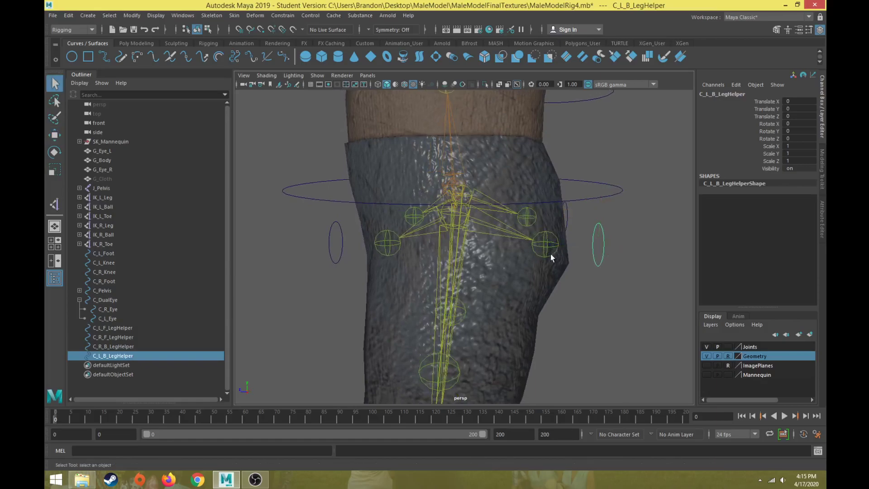
pyautogui.keyDown('shift'); pyautogui.click(546, 246); pyautogui.keyUp('shift')
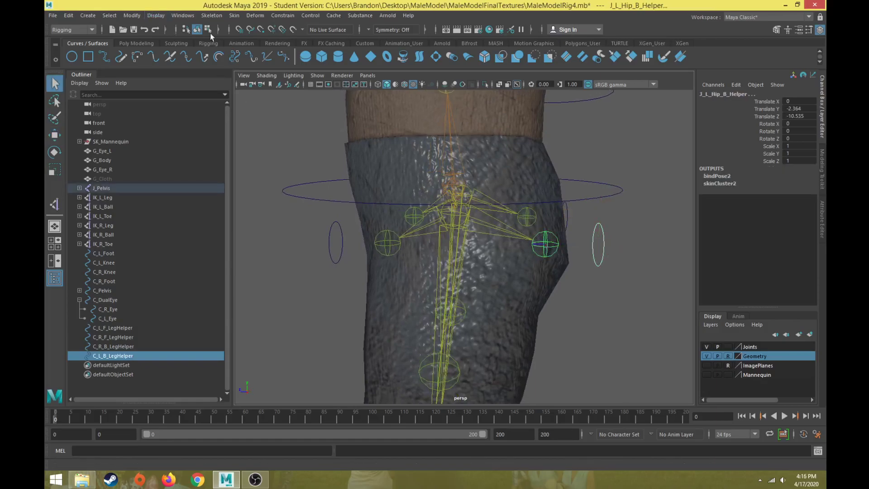
pyautogui.click(274, 16)
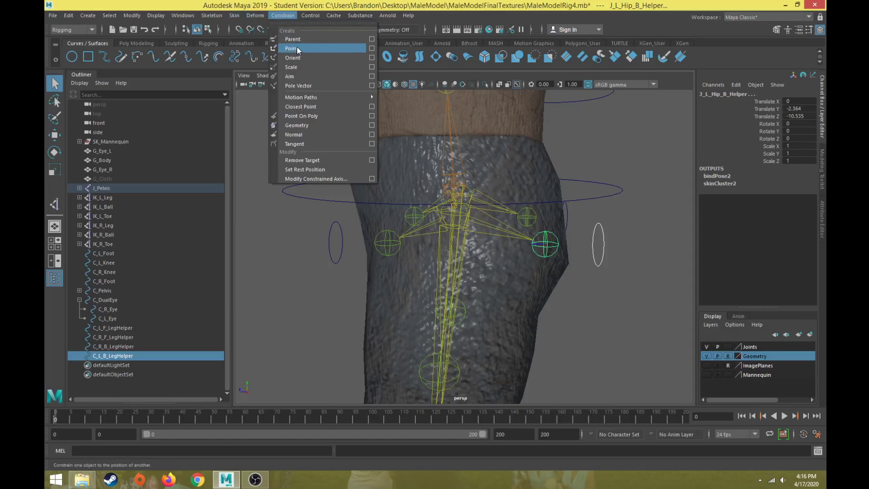
pyautogui.click(296, 46)
# - Point-constrain the J_R_Hip_F_Helper joint to the C_R_F_LegHelper control
pyautogui.keyDown('alt'); pyautogui.moveTo(362, 265); pyautogui.dragTo(374, 252); pyautogui.keyUp('alt')
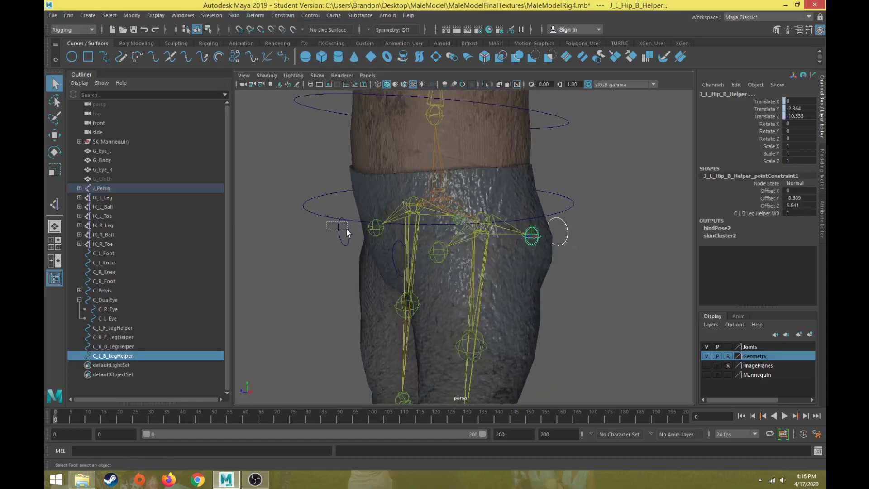
pyautogui.click(346, 230)
pyautogui.keyDown('shift'); pyautogui.click(376, 229); pyautogui.keyUp('shift')
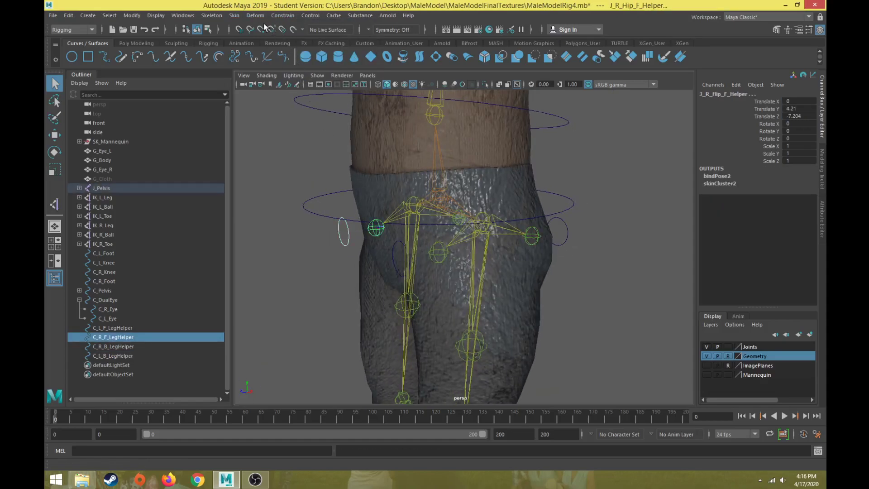
pyautogui.click(275, 16)
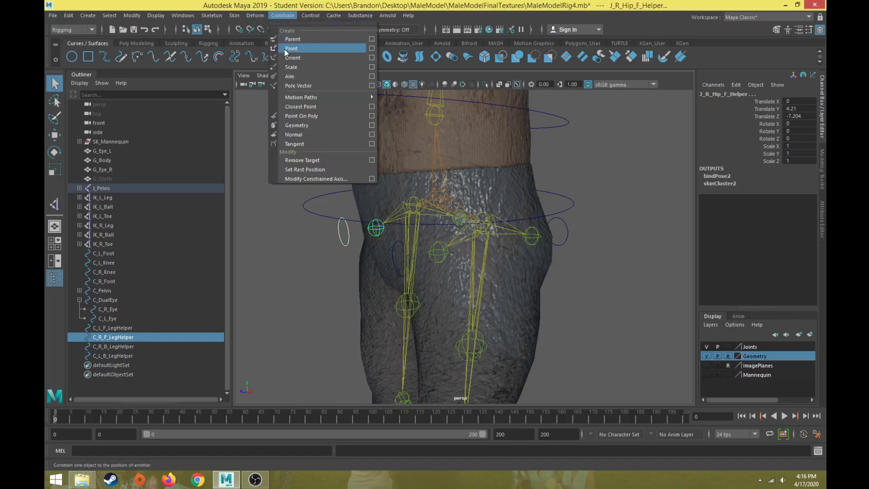
pyautogui.click(284, 48)
# - Point-constrain the J_R_Hip_B_Helper joint to the C_R_B_LegHelper control
pyautogui.keyDown('alt'); pyautogui.moveTo(287, 216); pyautogui.dragTo(461, 253); pyautogui.keyUp('alt')
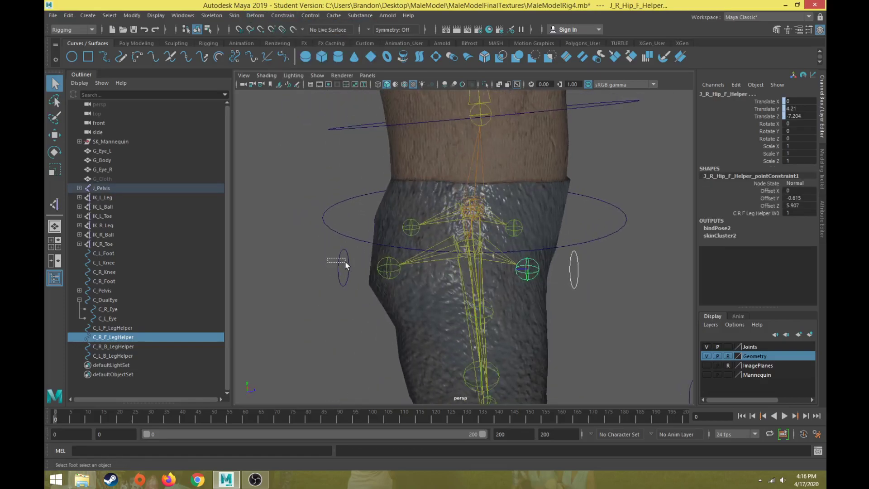
pyautogui.click(342, 265)
pyautogui.keyDown('shift'); pyautogui.click(390, 269); pyautogui.keyUp('shift')
pyautogui.click(282, 16)
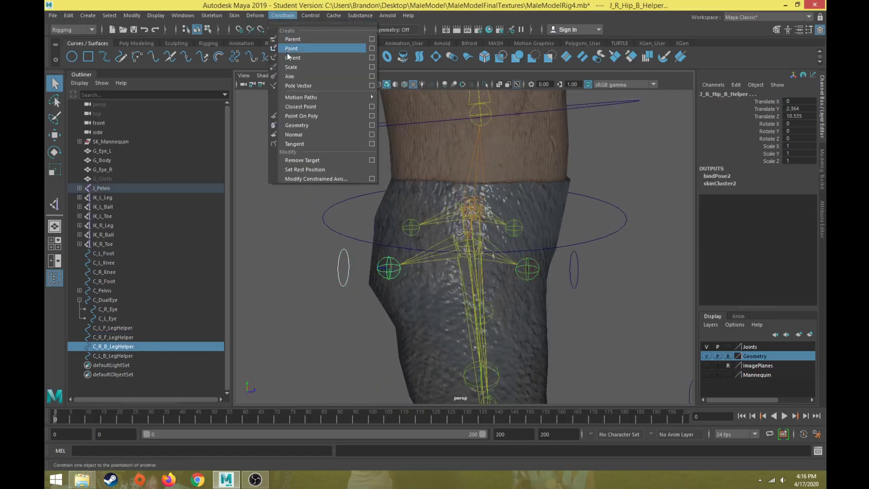
pyautogui.click(284, 46)
# - Try moving the selected rear right leg helper control and its joint, and undo the move
pyautogui.scroll(-7, 446, 274)
pyautogui.keyDown('alt'); pyautogui.moveTo(446, 273); pyautogui.dragTo(382, 199, button='middle'); pyautogui.keyUp('alt')
pyautogui.scroll(2, 382, 199)
pyautogui.keyDown('alt'); pyautogui.moveTo(398, 240); pyautogui.dragTo(416, 251); pyautogui.keyUp('alt')
pyautogui.keyDown('alt'); pyautogui.moveTo(287, 145); pyautogui.dragTo(327, 154); pyautogui.keyUp('alt')
pyautogui.press('w')
pyautogui.hotkey('ctrl', 'z')
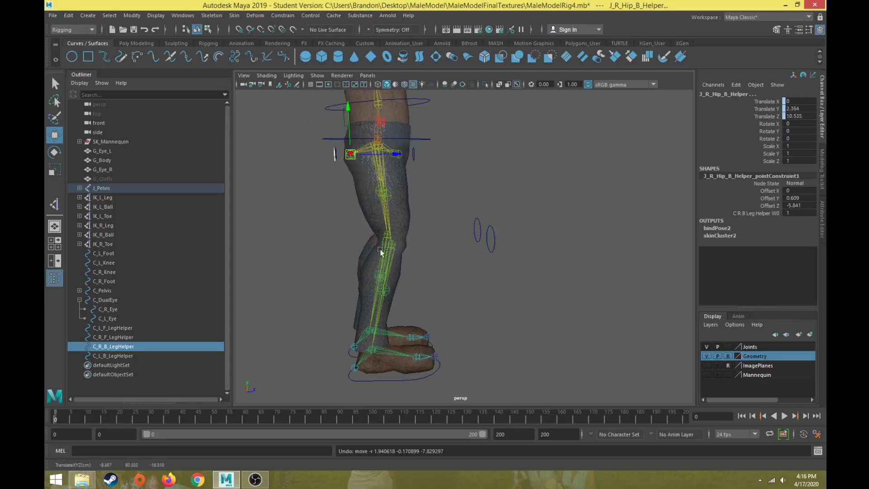
pyautogui.scroll(3, 367, 245)
pyautogui.keyDown('alt'); pyautogui.moveTo(348, 220); pyautogui.dragTo(409, 278, button='middle'); pyautogui.keyUp('alt')
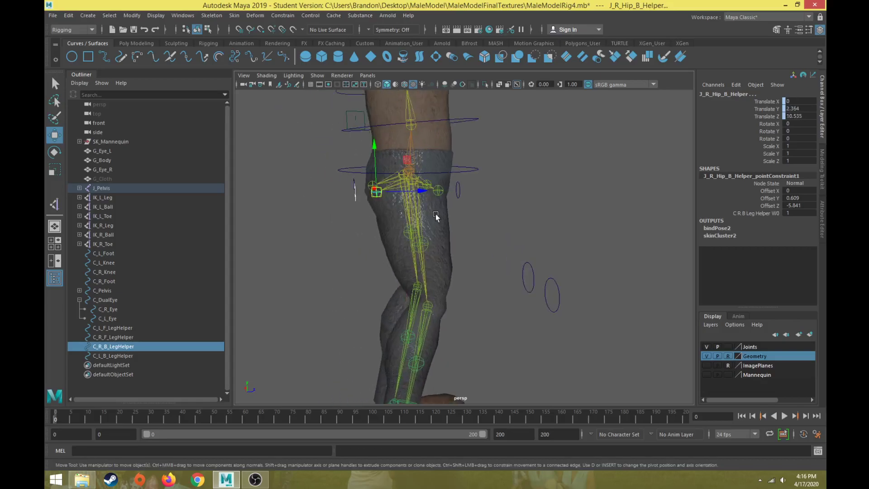
# - Test the leg deformation by moving the C_R_Foot control up and forward, and undo the move
pyautogui.scroll(-3, 481, 294)
pyautogui.keyDown('alt'); pyautogui.moveTo(491, 263); pyautogui.dragTo(479, 271); pyautogui.keyUp('alt')
pyautogui.keyDown('alt'); pyautogui.moveTo(478, 274); pyautogui.dragTo(473, 195, button='middle'); pyautogui.keyUp('alt')
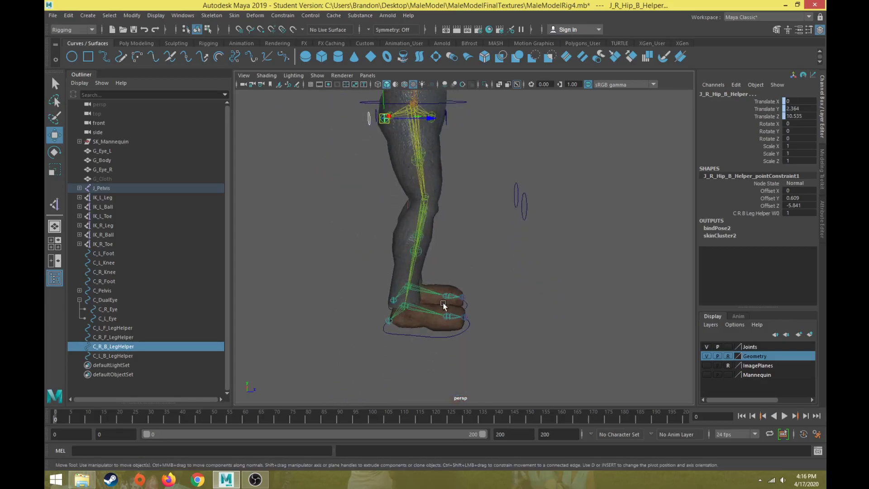
pyautogui.click(417, 334)
pyautogui.moveTo(422, 295); pyautogui.dragTo(498, 247)
pyautogui.hotkey('ctrl', 'z')
# - Examine the front leg helper controls C_R_F_LegHelper and C_L_F_LegHelper in relation to the hip joints
pyautogui.scroll(4, 423, 165)
pyautogui.keyDown('alt'); pyautogui.moveTo(428, 163); pyautogui.dragTo(450, 288, button='middle'); pyautogui.keyUp('alt')
pyautogui.keyDown('alt'); pyautogui.moveTo(457, 246); pyautogui.dragTo(462, 224); pyautogui.keyUp('alt')
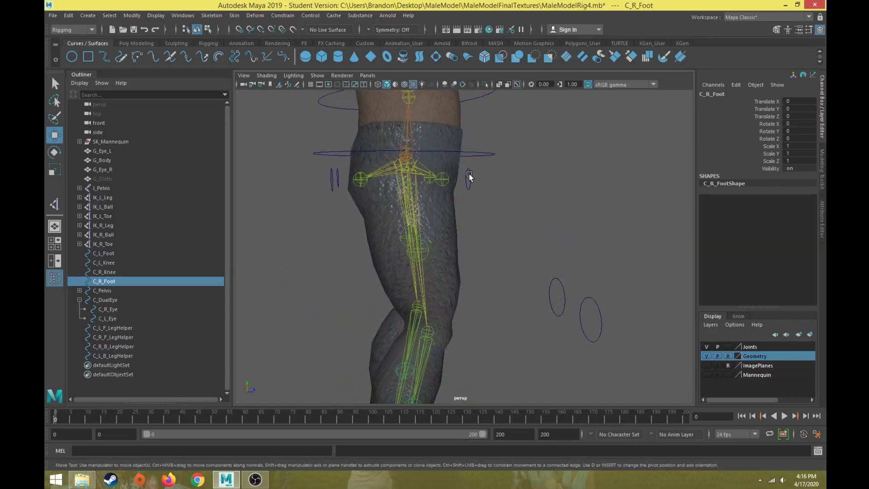
pyautogui.click(469, 175)
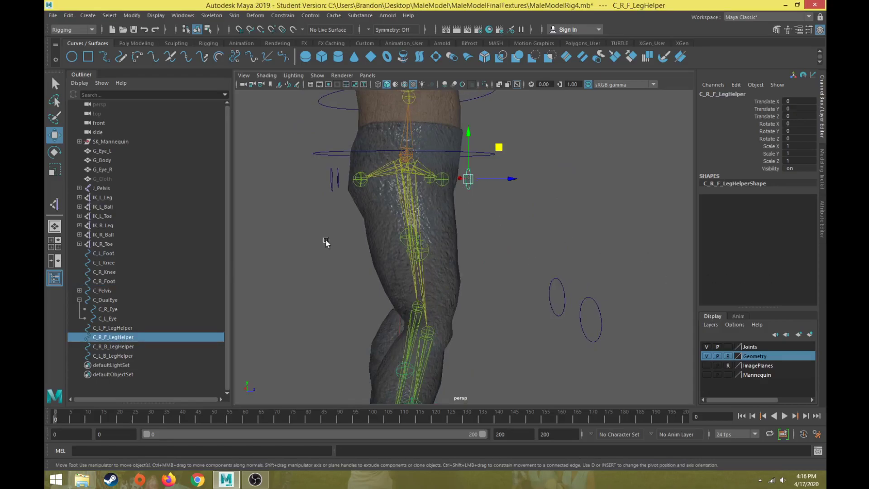
pyautogui.keyDown('alt'); pyautogui.moveTo(460, 224); pyautogui.dragTo(458, 265); pyautogui.keyUp('alt')
pyautogui.keyDown('alt'); pyautogui.moveTo(458, 264); pyautogui.dragTo(460, 228, button='right'); pyautogui.keyUp('alt')
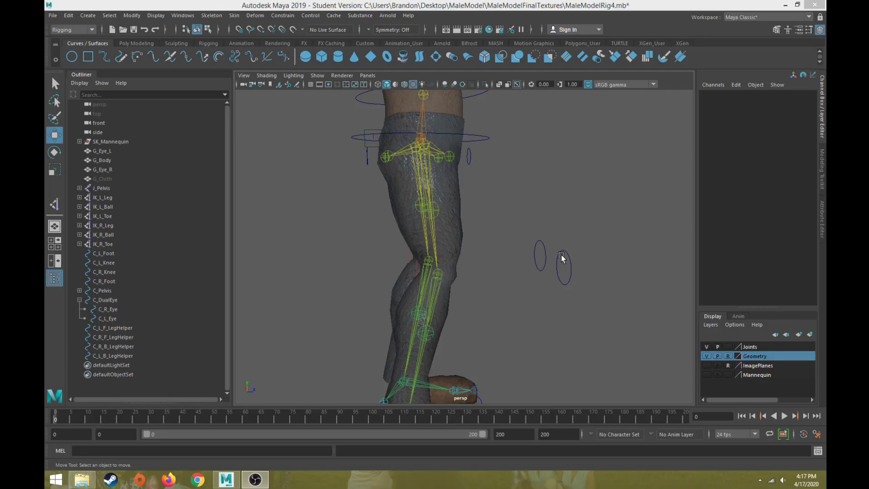
pyautogui.click(470, 157)
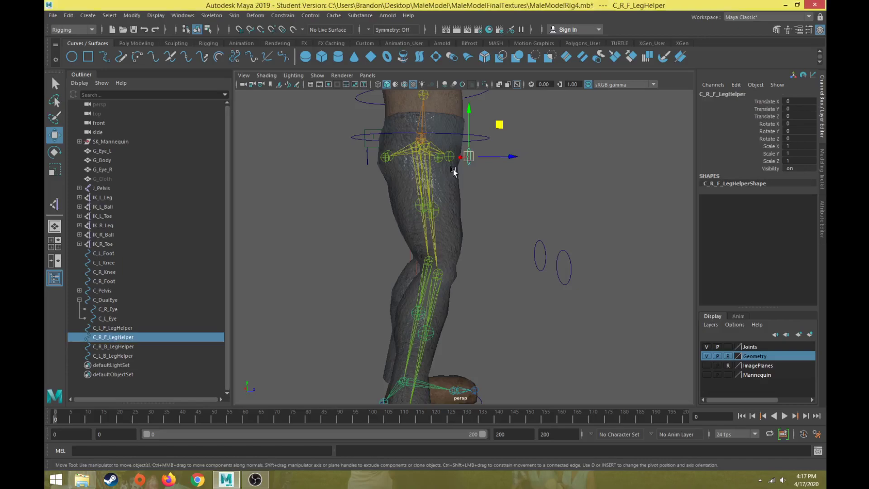
pyautogui.keyDown('alt'); pyautogui.moveTo(532, 176); pyautogui.dragTo(324, 178); pyautogui.keyUp('alt')
pyautogui.keyDown('alt'); pyautogui.moveTo(324, 176); pyautogui.dragTo(397, 185, button='right'); pyautogui.keyUp('alt')
pyautogui.keyDown('alt'); pyautogui.moveTo(385, 185); pyautogui.dragTo(344, 301, button='middle'); pyautogui.keyUp('alt')
pyautogui.keyDown('alt'); pyautogui.moveTo(398, 289); pyautogui.dragTo(387, 289); pyautogui.keyUp('alt')
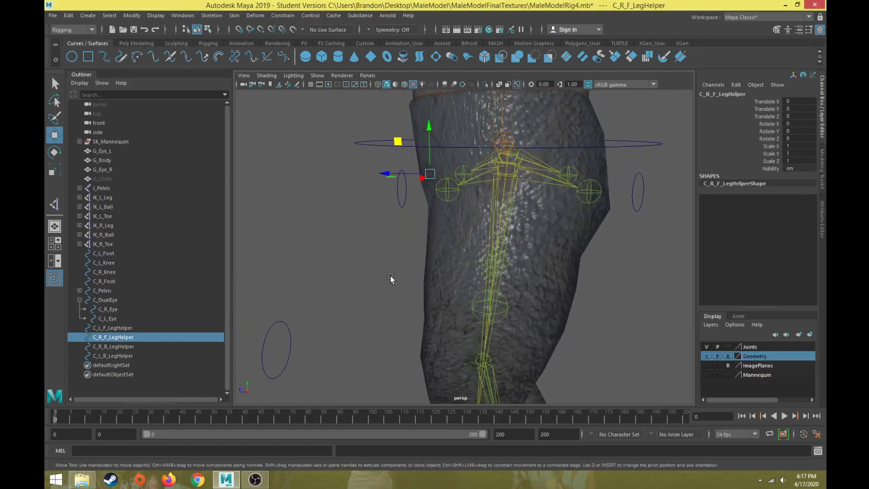
pyautogui.click(404, 192)
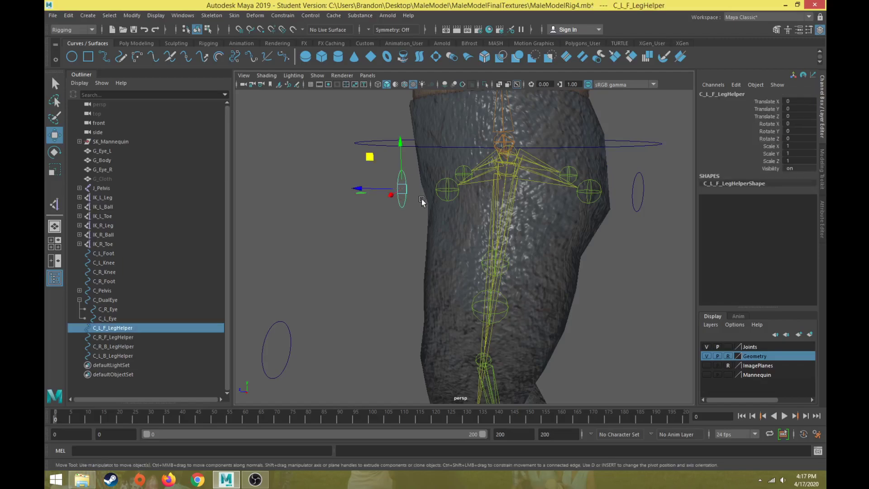
# - Group C_L_F_LegHelper under a new group named GRP_C_L_F_LegHelper and center the group's pivot
pyautogui.click(117, 345)
pyautogui.click(118, 330)
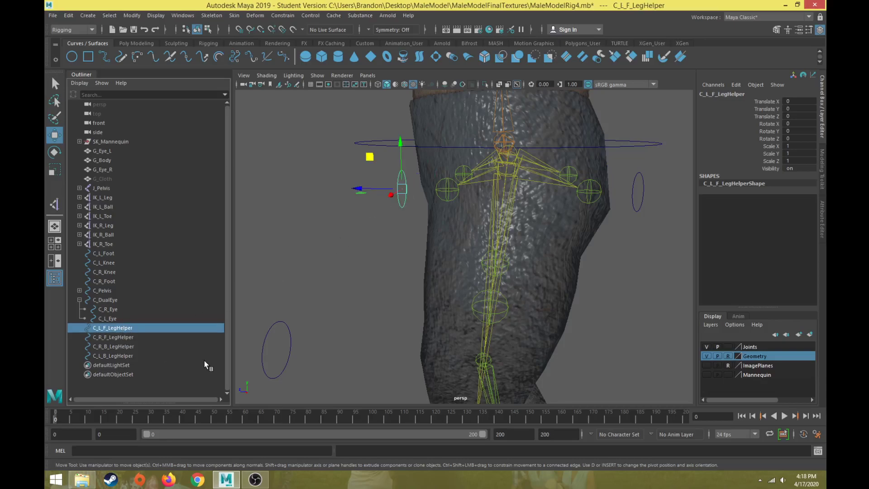
pyautogui.hotkey('ctrl', 'g')
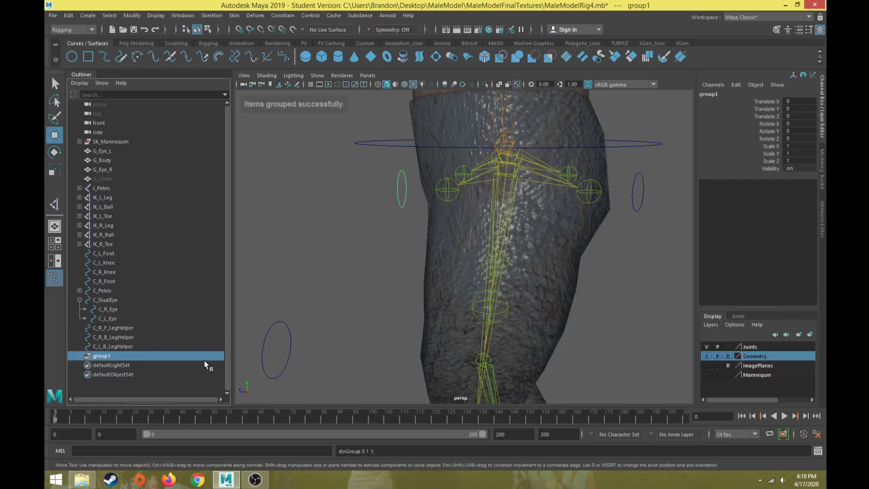
pyautogui.doubleClick(109, 357)
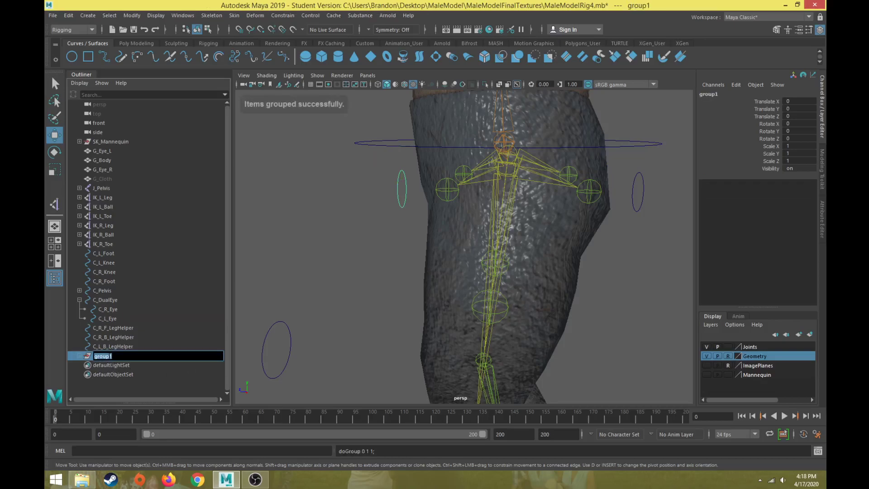
pyautogui.write('GRP_C_')
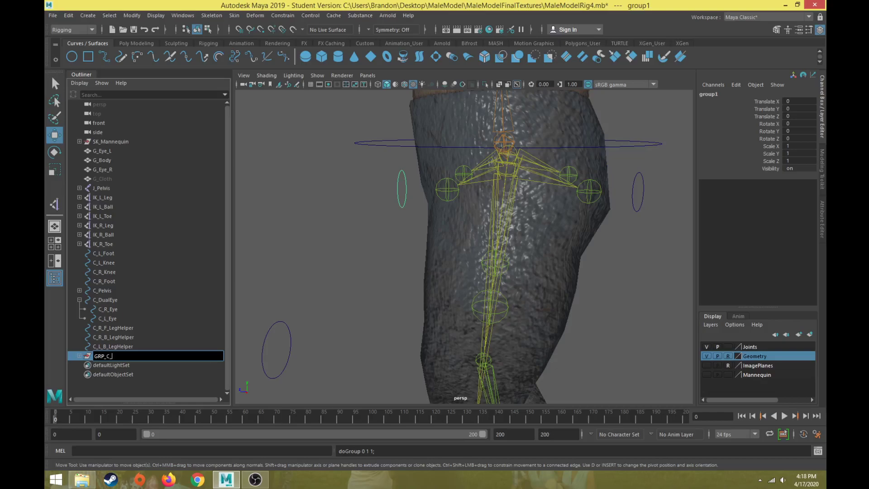
pyautogui.write('L_F_LegHelper')
pyautogui.press('Return')
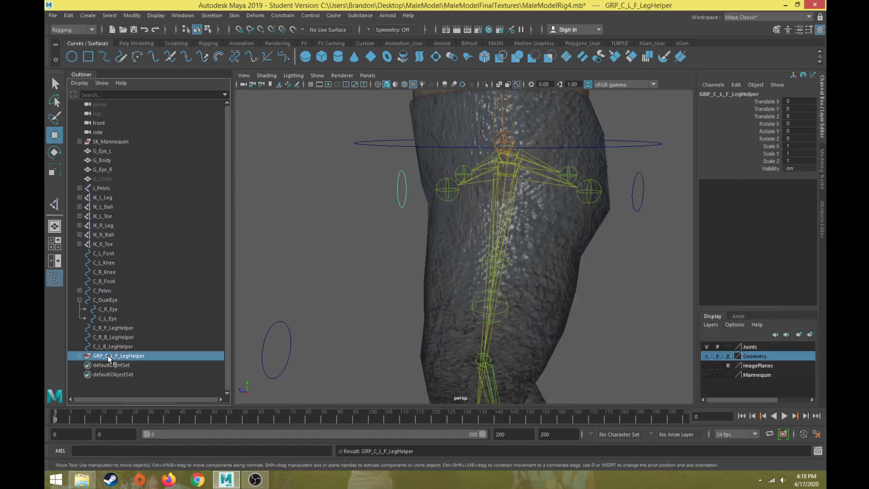
pyautogui.click(136, 16)
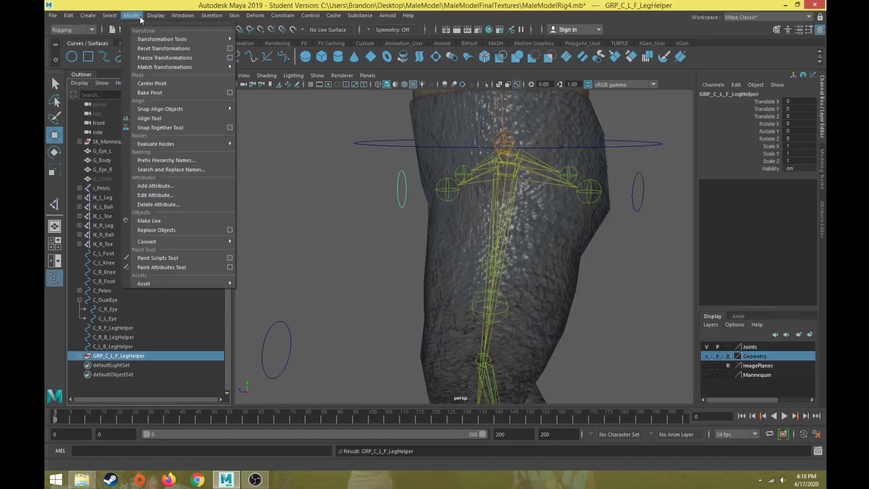
pyautogui.click(154, 83)
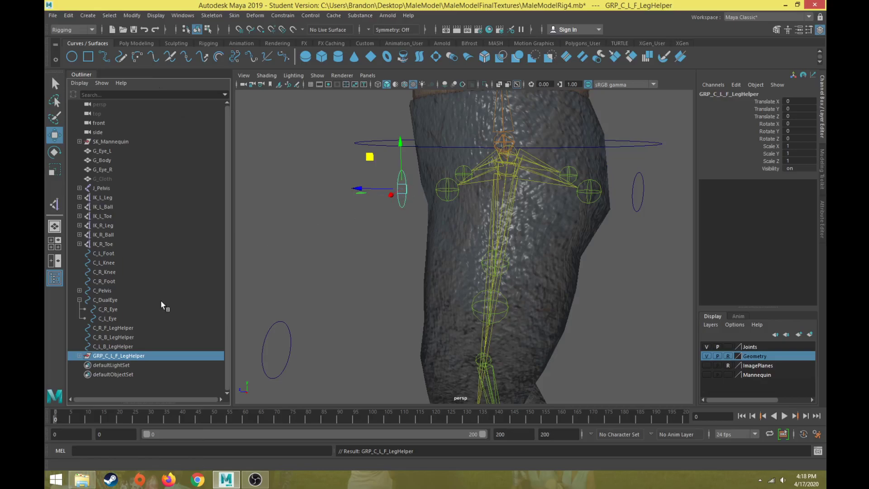
# - Group C_R_F_LegHelper under a new group named GRP_C_R_F_LegHelper and center the group's pivot
pyautogui.click(121, 329)
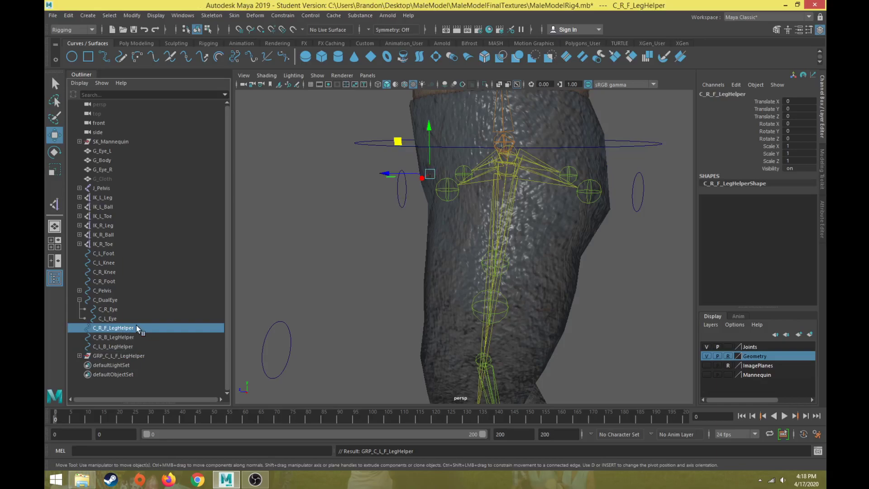
pyautogui.hotkey('ctrl', 'g')
pyautogui.doubleClick(112, 353)
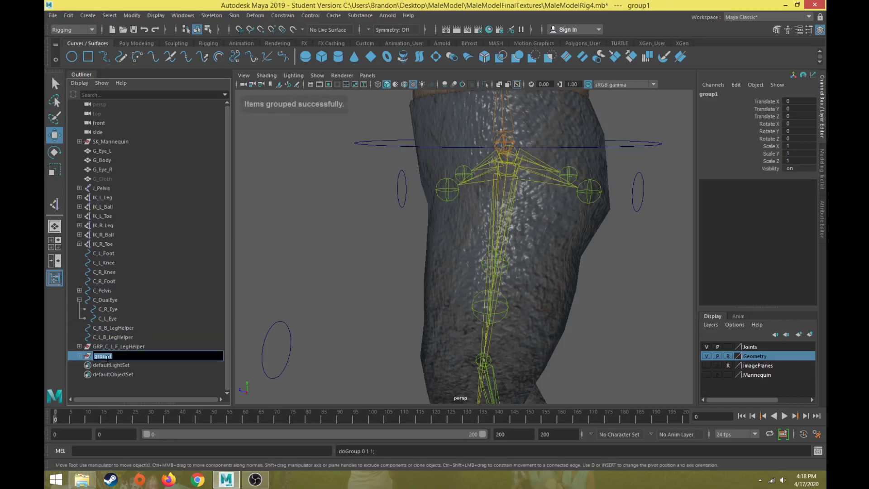
pyautogui.write('GRP_C__R_F_LegHelper')
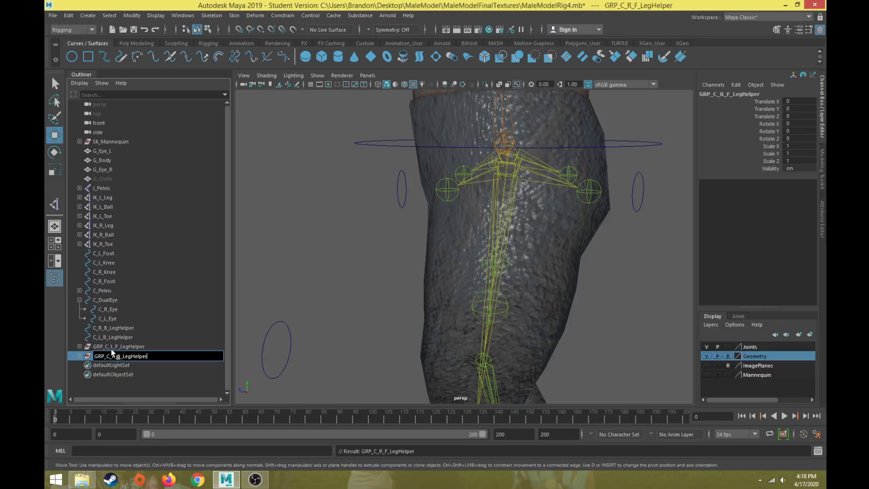
pyautogui.press('Return')
pyautogui.click(132, 15)
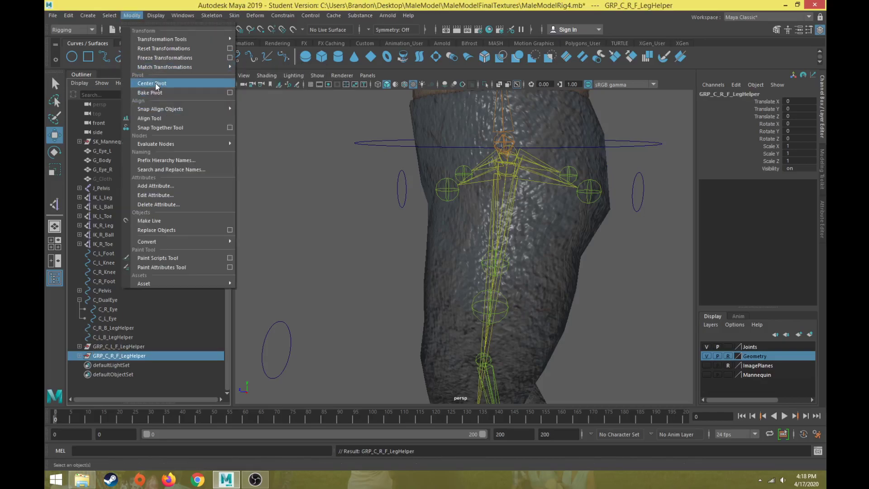
pyautogui.click(156, 84)
# - Group C_R_B_LegHelper under a new group named GRP_C_L_B_LegHeler and center the group's pivot
pyautogui.keyDown('alt'); pyautogui.moveTo(368, 254); pyautogui.dragTo(417, 253); pyautogui.keyUp('alt')
pyautogui.click(120, 328)
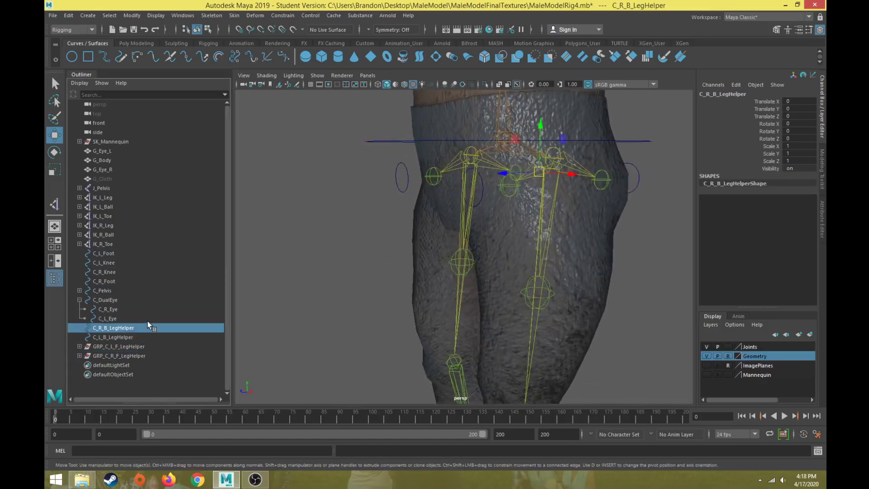
pyautogui.hotkey('ctrl', 'g')
pyautogui.doubleClick(117, 356)
pyautogui.write('GRP_C_L_B_LegHe')
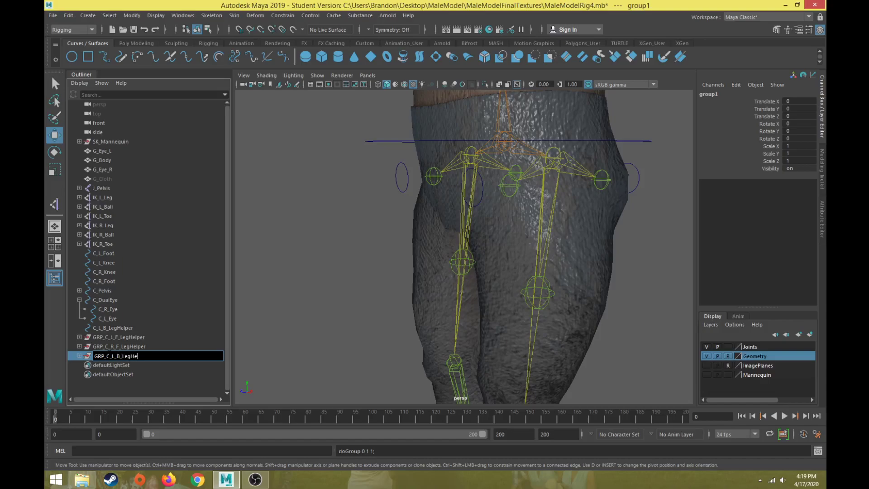
pyautogui.write('ler')
pyautogui.press('Return')
pyautogui.scroll(-10, 449, 281)
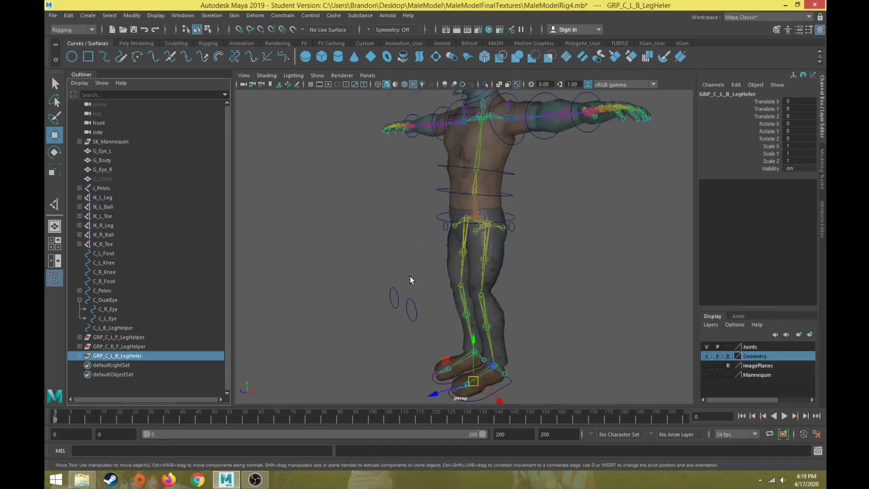
pyautogui.click(132, 15)
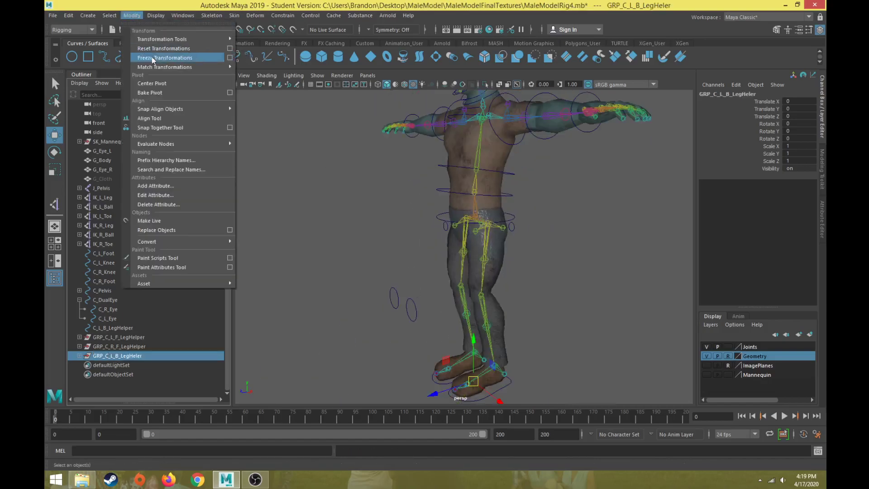
pyautogui.click(157, 83)
pyautogui.keyDown('alt'); pyautogui.moveTo(307, 181); pyautogui.dragTo(269, 185); pyautogui.keyUp('alt')
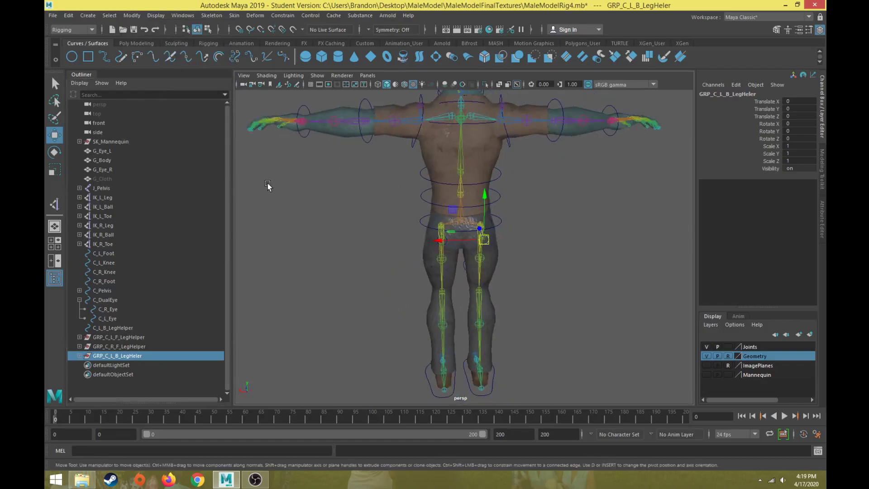
# - Change the side letter in the new right back leg helper group's name so it reads GRP_C_R_B_LegHeler
pyautogui.doubleClick(118, 356)
pyautogui.press('Left')
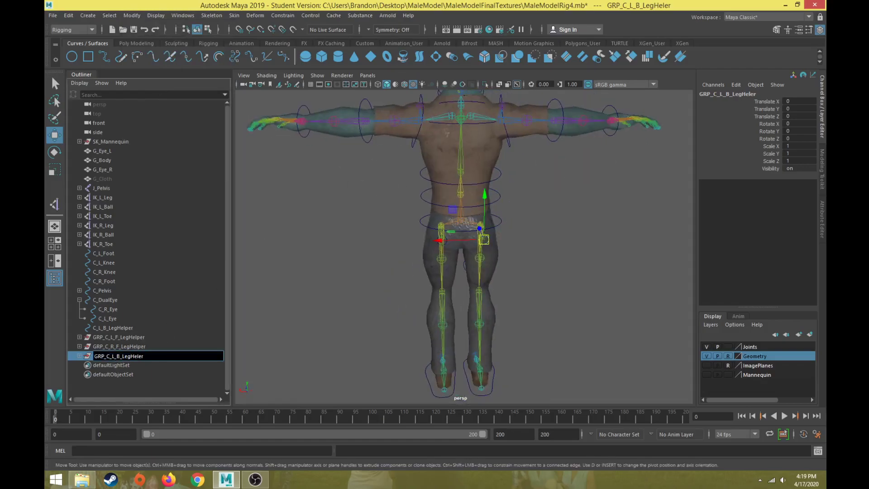
pyautogui.press('BackSpace')
pyautogui.write('R')
pyautogui.press('Return')
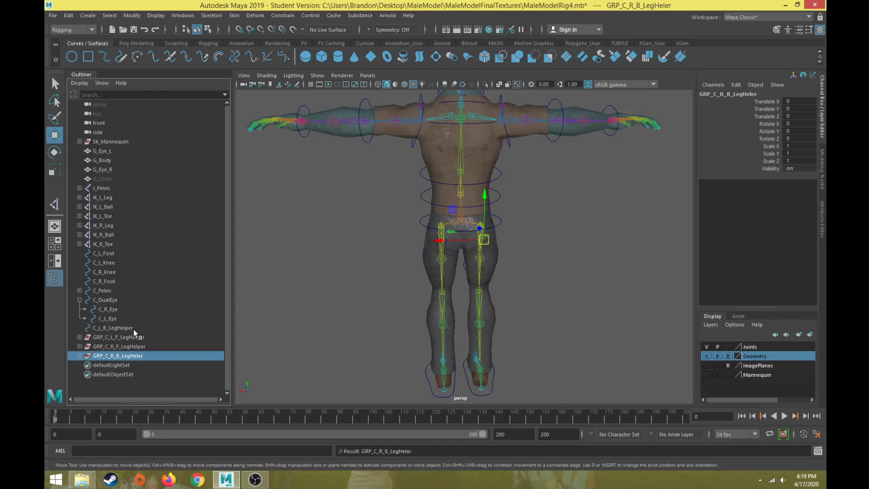
# - Group C_L_B_LegHelper under a new group named GRP_C_L_B_LegHelper
pyautogui.click(113, 327)
pyautogui.click(145, 355)
pyautogui.click(130, 328)
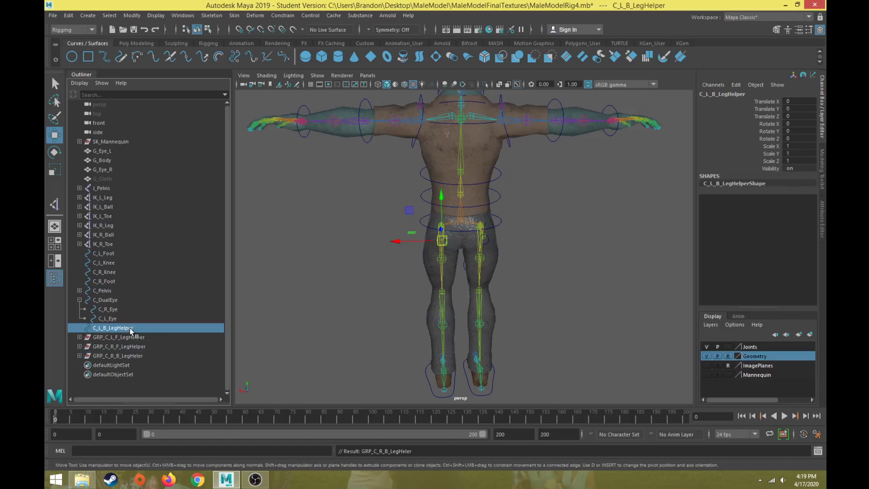
pyautogui.keyDown('alt'); pyautogui.moveTo(398, 326); pyautogui.dragTo(464, 328); pyautogui.keyUp('alt')
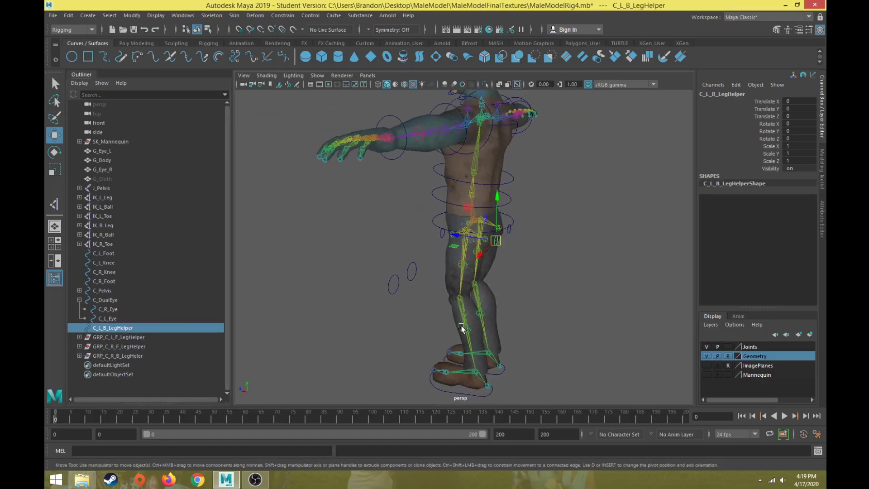
pyautogui.hotkey('ctrl', 'g')
pyautogui.doubleClick(107, 355)
pyautogui.write('GRP_C_')
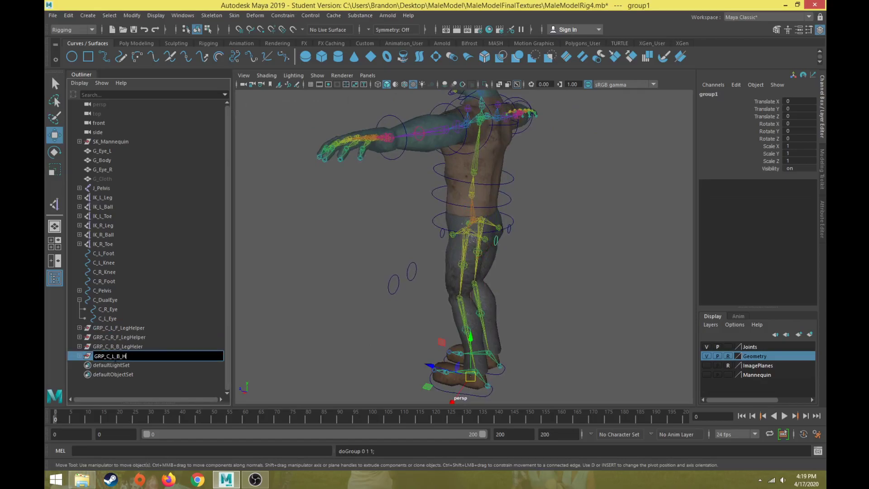
pyautogui.write('L_B_LegHelper')
pyautogui.press('Return')
# - Correct the misspelled right back helper group's name to GRP_C_R_B_LegHelper
pyautogui.doubleClick(136, 346)
pyautogui.click(166, 348)
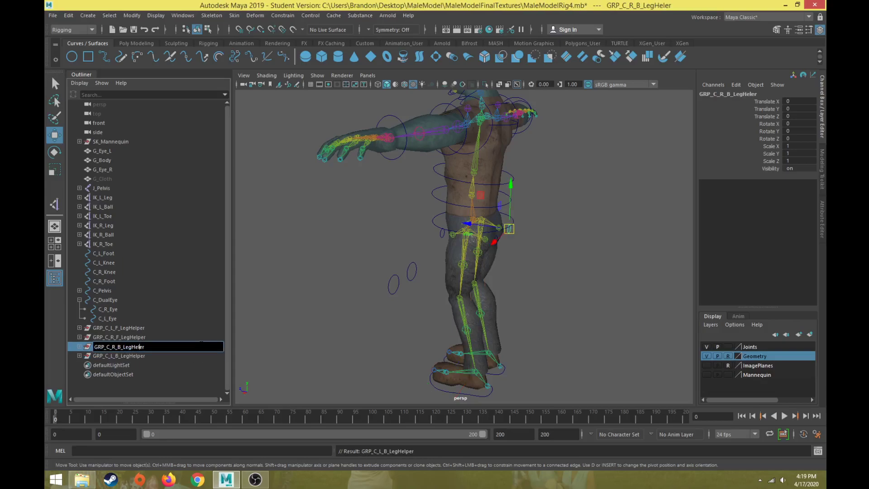
pyautogui.press('Return')
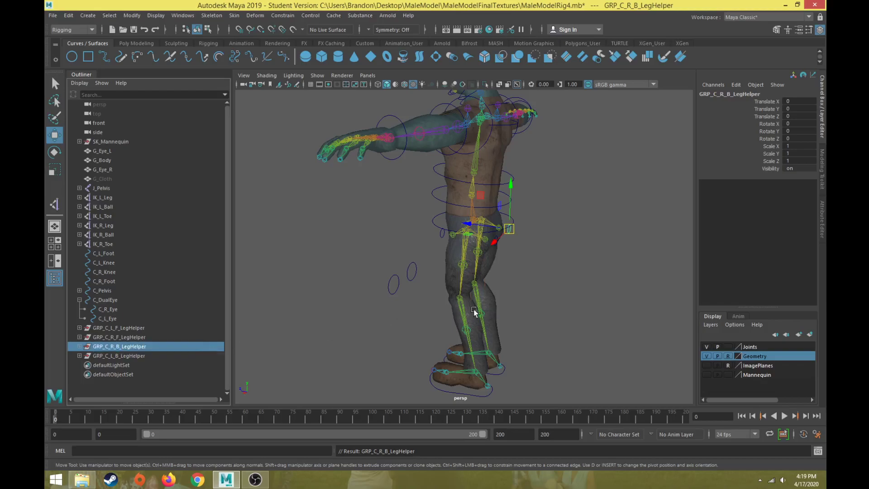
# - Center the pivot of the GRP_C_L_B_LegHelper group
pyautogui.keyDown('alt'); pyautogui.moveTo(388, 285); pyautogui.dragTo(410, 281); pyautogui.keyUp('alt')
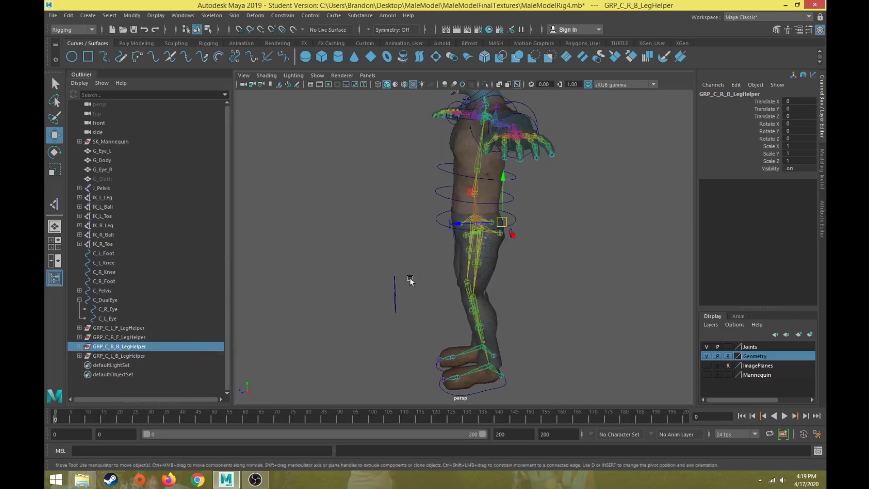
pyautogui.click(138, 356)
pyautogui.click(132, 15)
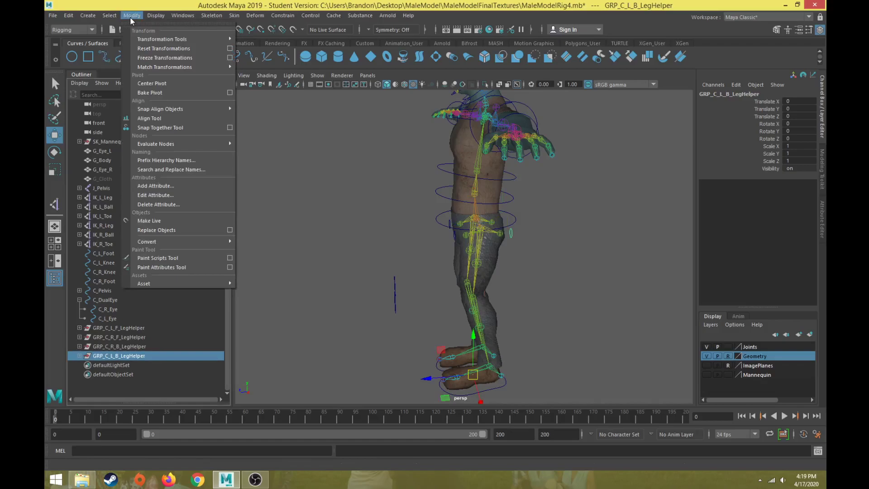
pyautogui.click(143, 83)
# - Check the pivot placement of the front groups GRP_C_R_F_LegHelper and GRP_C_L_F_LegHelper around the hips
pyautogui.keyDown('alt'); pyautogui.moveTo(325, 292); pyautogui.dragTo(390, 283); pyautogui.keyUp('alt')
pyautogui.click(132, 337)
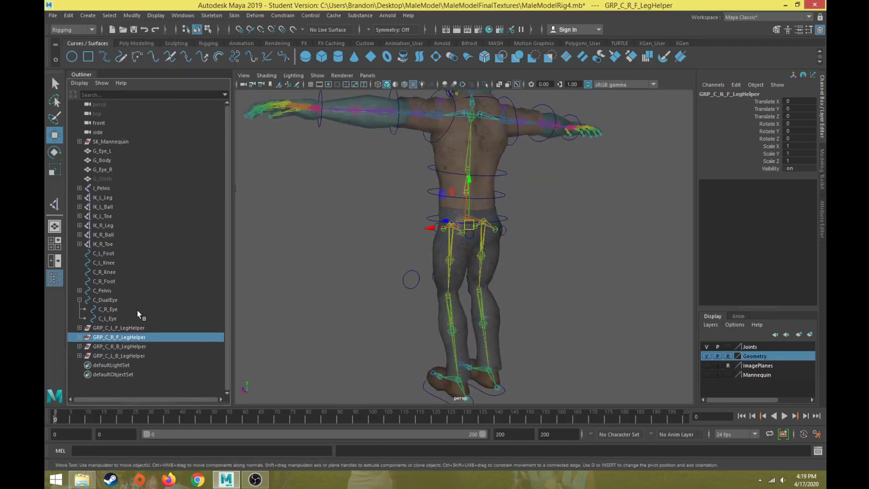
pyautogui.click(131, 326)
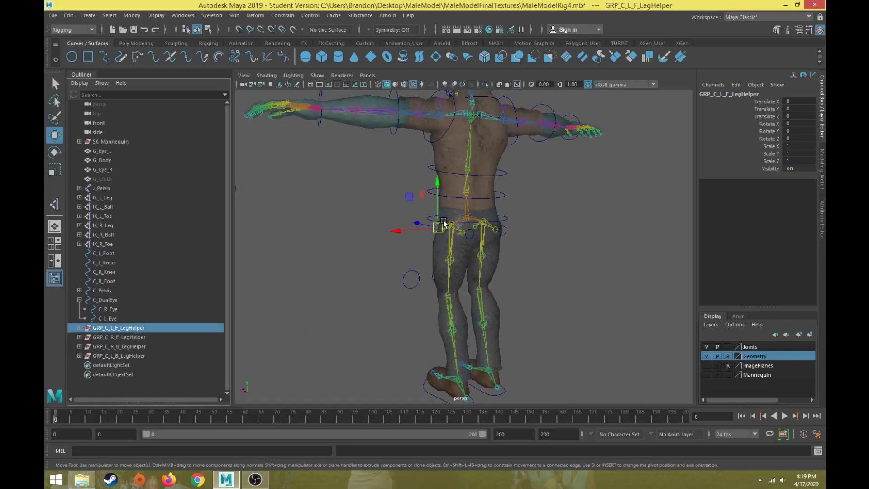
pyautogui.moveTo(346, 276)
pyautogui.keyDown('alt'); pyautogui.mouseDown()
pyautogui.moveTo(435, 274)
pyautogui.moveTo(359, 293)
pyautogui.moveTo(335, 279)
pyautogui.mouseUp(); pyautogui.keyUp('alt')
pyautogui.scroll(6, 433, 267)
pyautogui.scroll(-6, 504, 300)
pyautogui.keyDown('alt'); pyautogui.moveTo(504, 300); pyautogui.dragTo(506, 234, button='middle'); pyautogui.keyUp('alt')
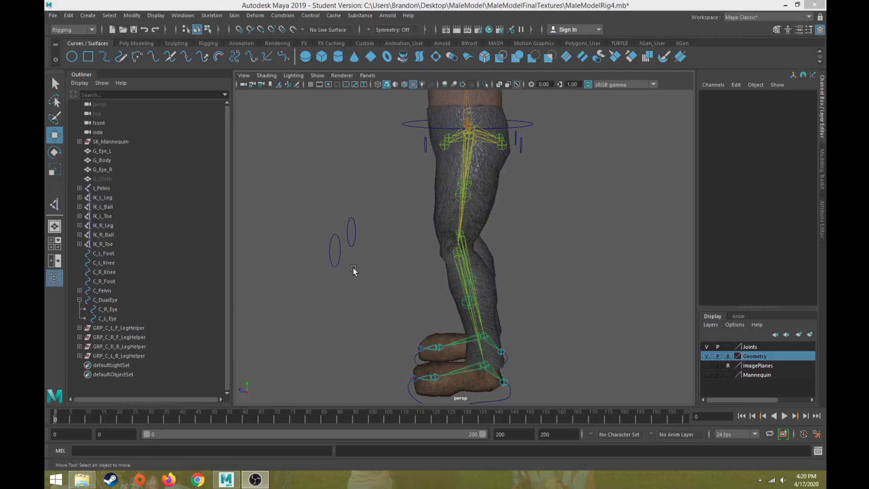
# - Test the C_L_F_LegHelper control by moving it up and forward, and undo the move
pyautogui.click(425, 147)
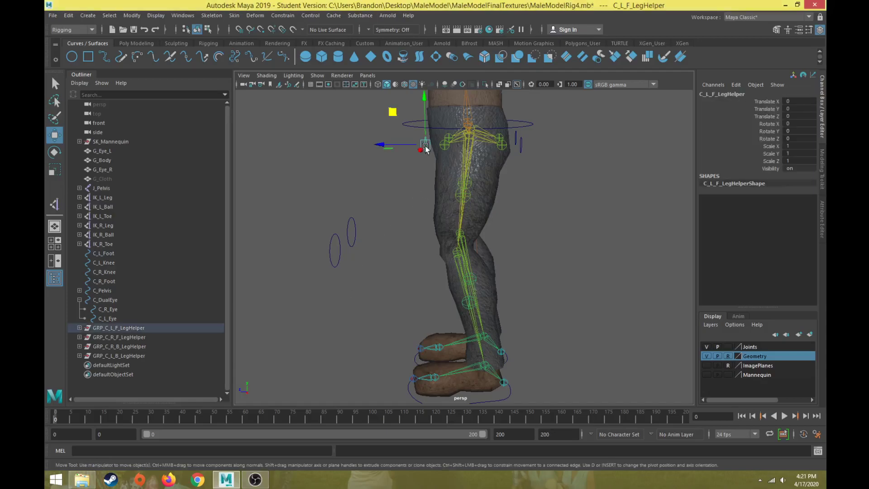
pyautogui.moveTo(426, 148)
pyautogui.mouseDown()
pyautogui.moveTo(391, 126)
pyautogui.moveTo(400, 111)
pyautogui.mouseUp()
pyautogui.hotkey('ctrl', 'z')
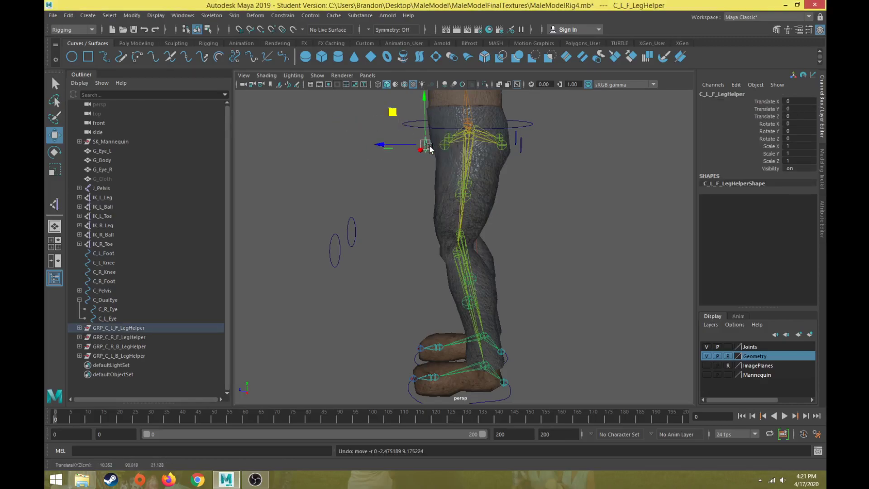
# - Parent-constrain the GRP_C_L_F_LegHelper group to the J_L_Hip joint
pyautogui.click(466, 167)
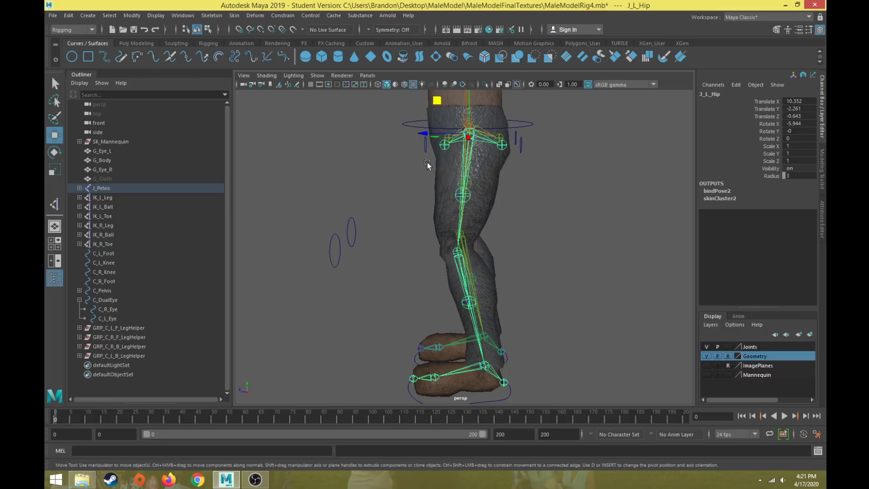
pyautogui.keyDown('alt'); pyautogui.moveTo(403, 209); pyautogui.dragTo(449, 197); pyautogui.keyUp('alt')
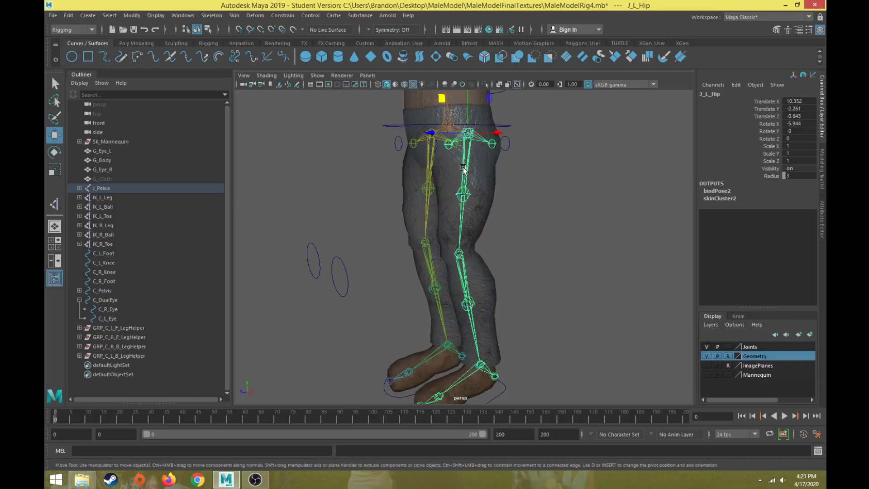
pyautogui.click(124, 329)
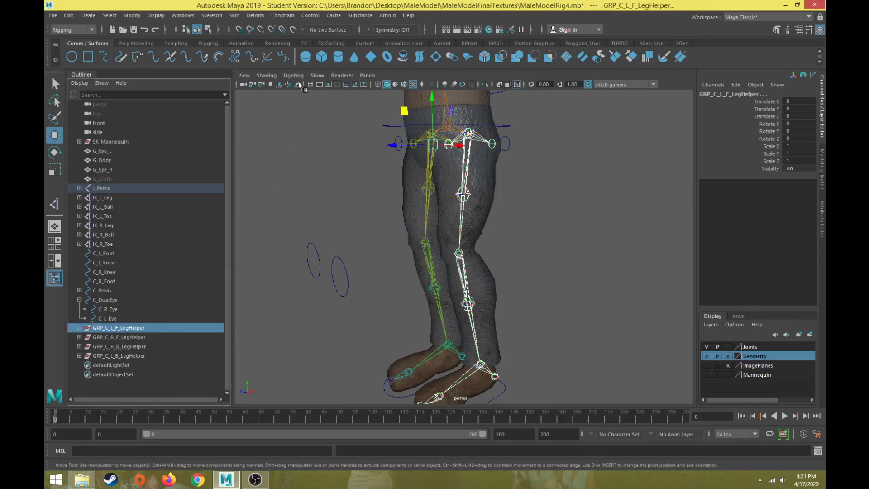
pyautogui.click(287, 17)
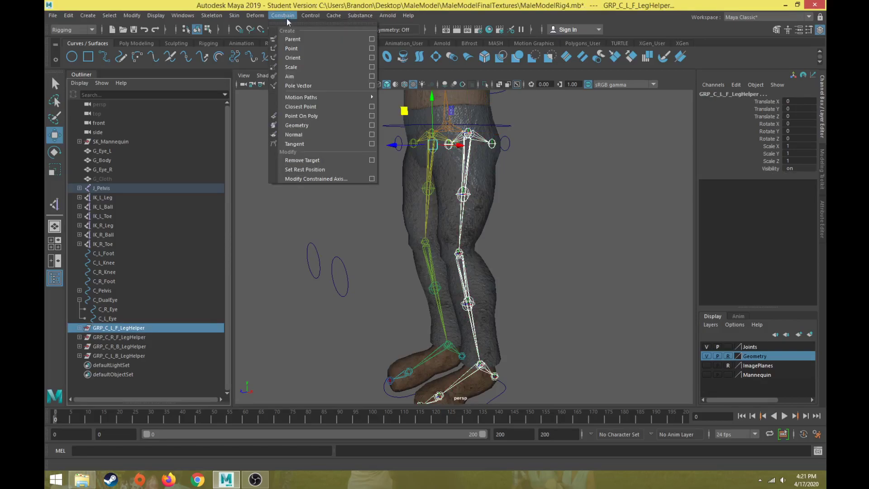
pyautogui.click(295, 40)
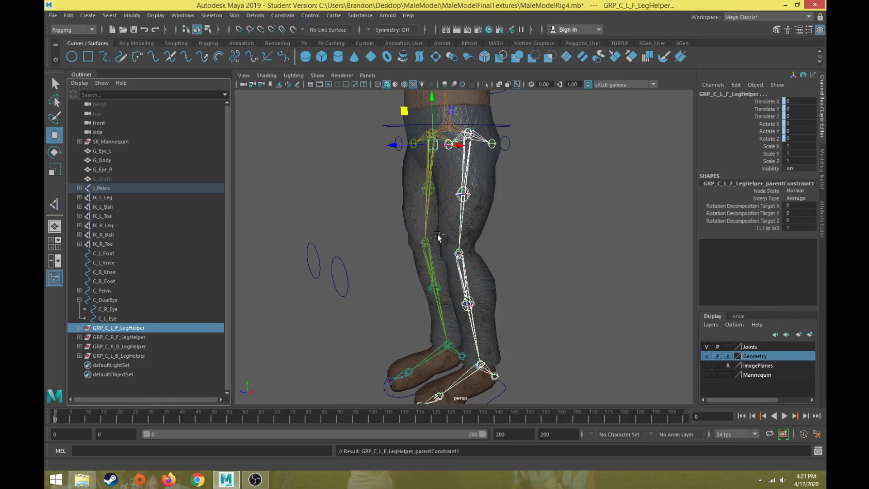
# - Test the front left helper's constraint by moving the C_L_Foot control up and forward, and undo the move
pyautogui.click(497, 387)
pyautogui.keyDown('alt'); pyautogui.moveTo(491, 355); pyautogui.dragTo(435, 309); pyautogui.keyUp('alt')
pyautogui.hotkey('ctrl', 'z')
# - Parent-constrain the GRP_C_L_B_LegHelper group to the J_L_Hip joint
pyautogui.keyDown('alt'); pyautogui.moveTo(458, 229); pyautogui.dragTo(474, 225); pyautogui.keyUp('alt')
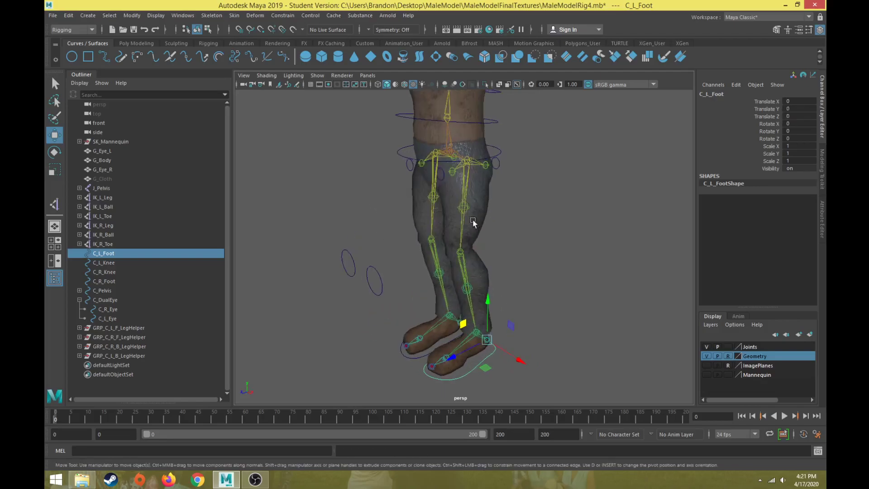
pyautogui.click(466, 188)
pyautogui.scroll(5, 467, 198)
pyautogui.keyDown('alt'); pyautogui.moveTo(467, 198); pyautogui.dragTo(442, 305, button='middle'); pyautogui.keyUp('alt')
pyautogui.keyDown('alt'); pyautogui.moveTo(442, 305); pyautogui.dragTo(409, 295); pyautogui.keyUp('alt')
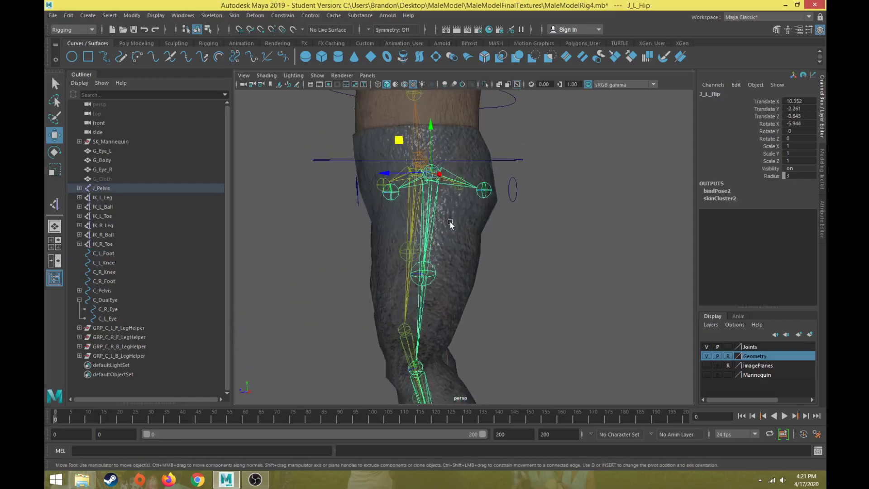
pyautogui.click(132, 356)
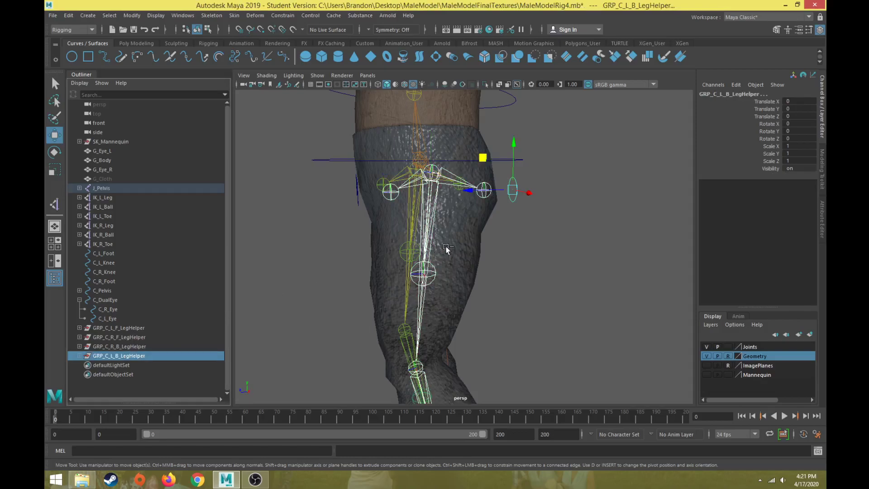
pyautogui.click(283, 15)
pyautogui.click(291, 29)
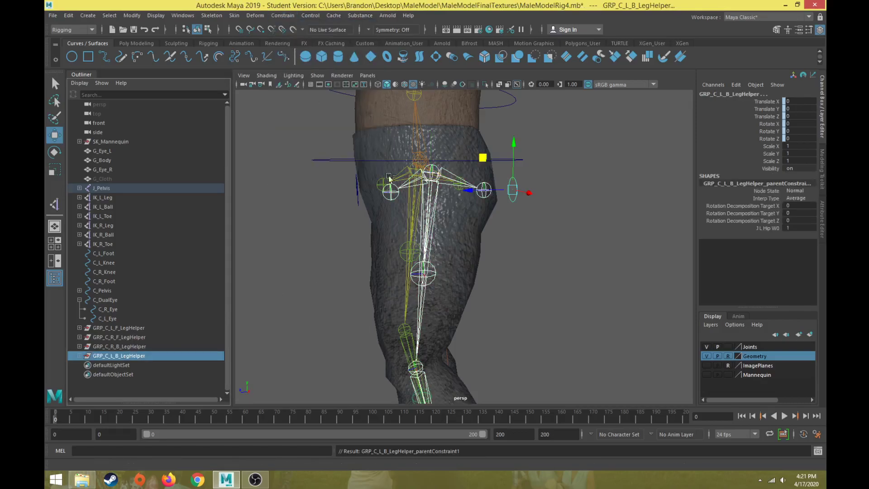
# - Test both left leg helper constraints by moving the C_L_Foot control forward and up, and undo the move
pyautogui.scroll(-5, 368, 156)
pyautogui.click(446, 343)
pyautogui.moveTo(437, 310); pyautogui.dragTo(377, 298)
pyautogui.hotkey('ctrl', 'z')
# - Test the constrained C_L_F_LegHelper control by moving it forward from the thigh, and undo the move
pyautogui.scroll(5, 405, 193)
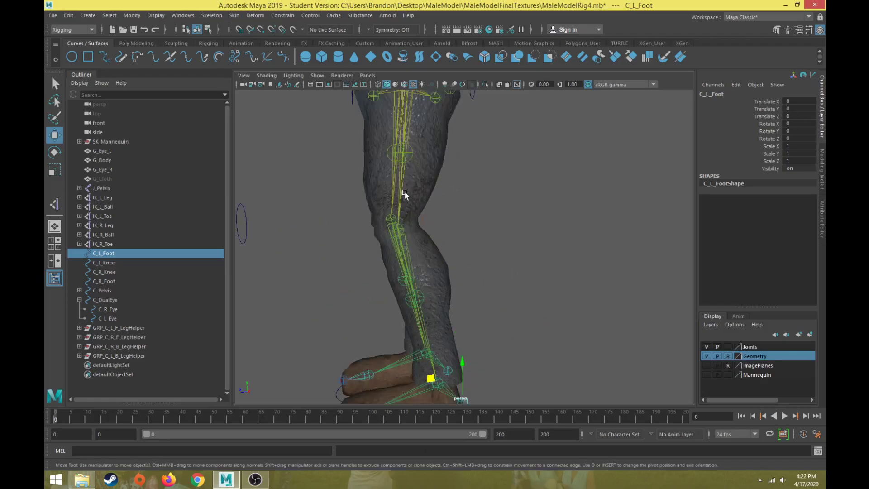
pyautogui.keyDown('alt'); pyautogui.moveTo(405, 194); pyautogui.dragTo(400, 233, button='middle'); pyautogui.keyUp('alt')
pyautogui.click(404, 233)
pyautogui.moveTo(386, 199); pyautogui.dragTo(345, 201)
pyautogui.hotkey('ctrl', 'z')
# - Parent-constrain the GRP_C_R_F_LegHelper group to the J_R_Hip joint
pyautogui.scroll(-4, 362, 281)
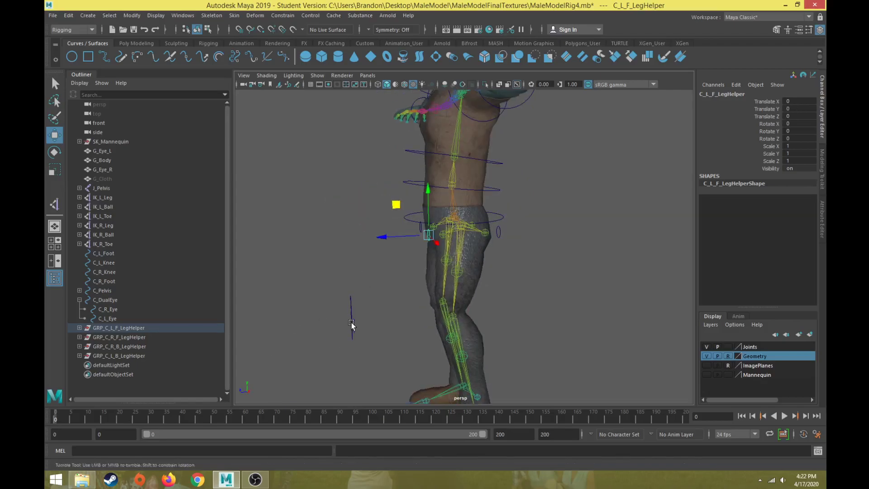
pyautogui.keyDown('alt'); pyautogui.moveTo(348, 322); pyautogui.dragTo(483, 332); pyautogui.keyUp('alt')
pyautogui.keyDown('alt'); pyautogui.moveTo(483, 333); pyautogui.dragTo(485, 288, button='middle'); pyautogui.keyUp('alt')
pyautogui.click(445, 211)
pyautogui.scroll(3, 428, 232)
pyautogui.keyDown('alt'); pyautogui.moveTo(428, 233); pyautogui.dragTo(446, 181); pyautogui.keyUp('alt')
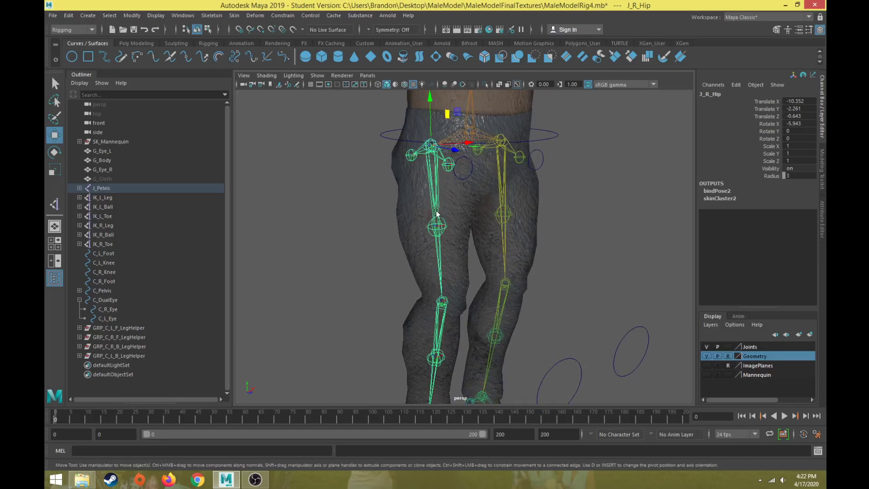
pyautogui.click(116, 338)
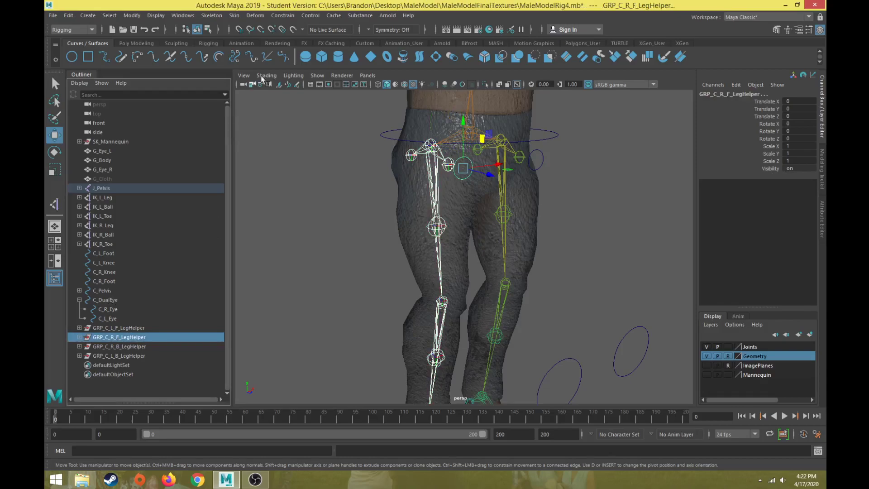
pyautogui.click(282, 16)
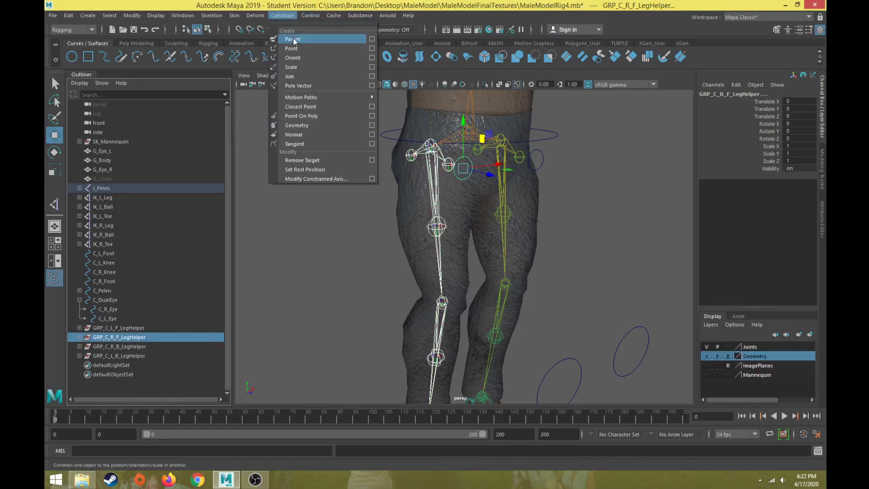
pyautogui.click(294, 39)
# - Parent-constrain the GRP_C_R_B_LegHelper group to the J_R_Hip joint
pyautogui.click(432, 192)
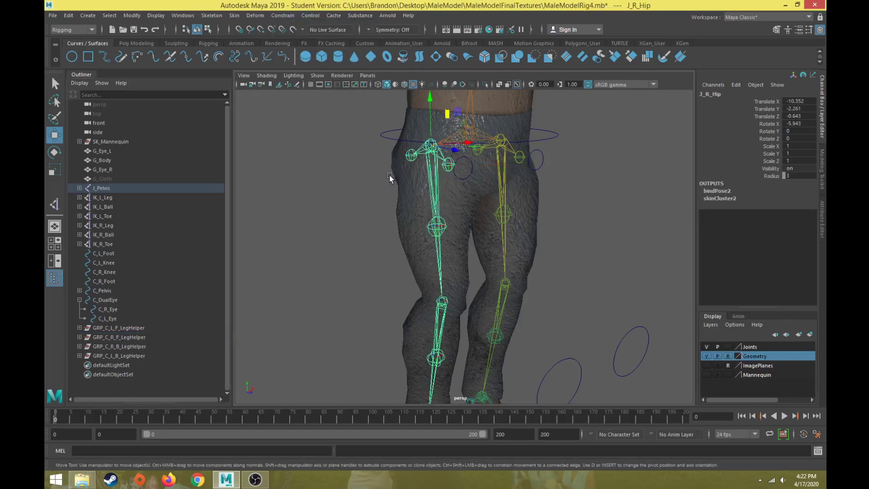
pyautogui.click(107, 346)
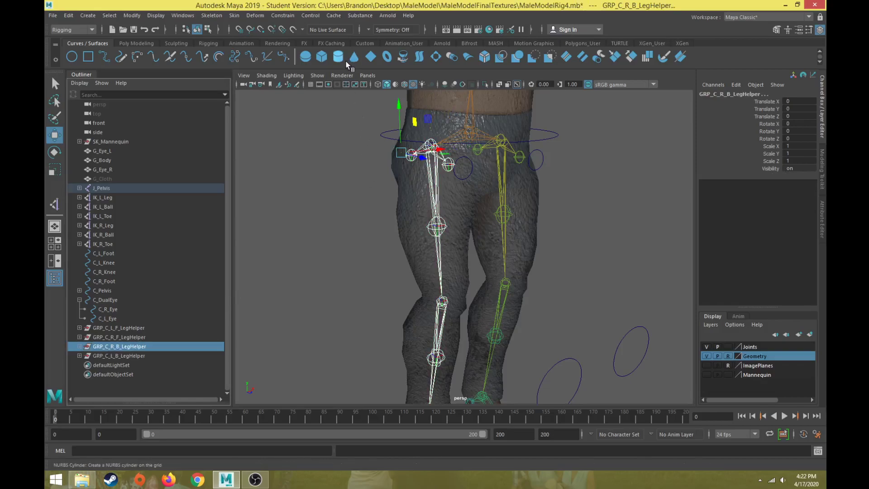
pyautogui.click(286, 14)
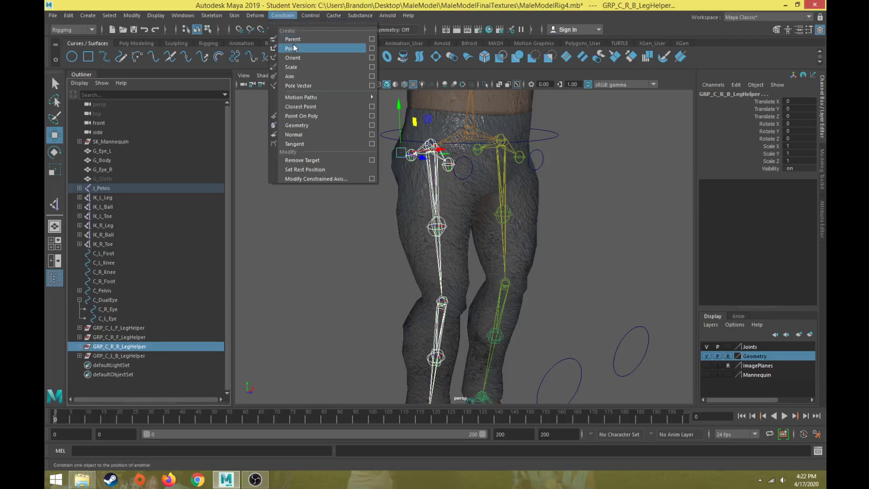
pyautogui.click(289, 38)
# - Test both right leg helper constraints by moving the C_R_Foot control, and undo the moves
pyautogui.scroll(-5, 435, 335)
pyautogui.moveTo(453, 353); pyautogui.dragTo(466, 332)
pyautogui.moveTo(472, 309); pyautogui.dragTo(472, 308)
pyautogui.moveTo(472, 309); pyautogui.dragTo(413, 286, button='middle')
pyautogui.hotkey('ctrl', 'z')
pyautogui.keyDown('alt'); pyautogui.moveTo(413, 285); pyautogui.dragTo(325, 272); pyautogui.keyUp('alt')
pyautogui.moveTo(450, 285)
pyautogui.mouseDown(button='middle')
pyautogui.moveTo(447, 272)
pyautogui.moveTo(453, 280)
pyautogui.mouseUp(button='middle')
pyautogui.hotkey('ctrl', 'z')
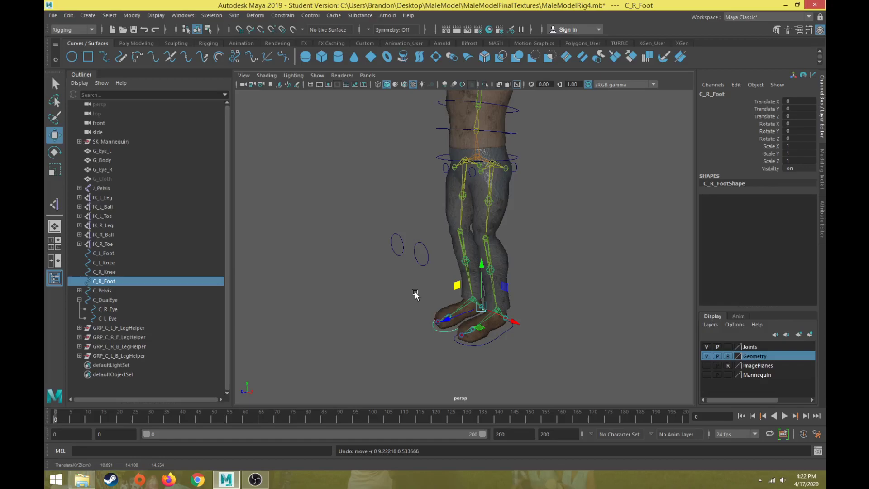
# - Examine the leg helper controls around the hips from several angles
pyautogui.scroll(2, 416, 295)
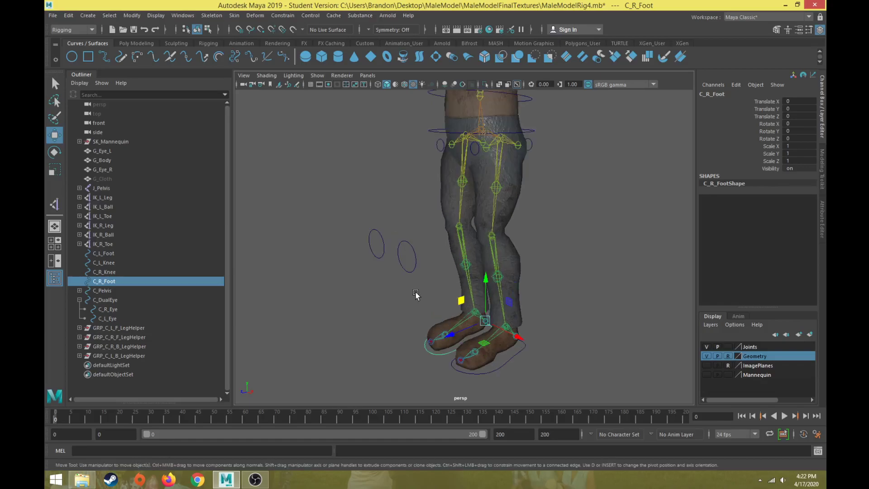
pyautogui.click(421, 226)
pyautogui.keyDown('alt'); pyautogui.moveTo(421, 226); pyautogui.dragTo(376, 228); pyautogui.keyUp('alt')
pyautogui.keyDown('alt'); pyautogui.moveTo(423, 205); pyautogui.dragTo(433, 266, button='middle'); pyautogui.keyUp('alt')
pyautogui.scroll(5, 364, 322)
pyautogui.click(378, 222)
pyautogui.keyDown('alt'); pyautogui.moveTo(379, 222); pyautogui.dragTo(442, 213); pyautogui.keyUp('alt')
pyautogui.scroll(-5, 389, 210)
pyautogui.hotkey('ctrl', 'z')
# - Create a NURBS circle scaled uniformly to about 5.56 and place it behind the character's left shoulder
pyautogui.keyDown('alt'); pyautogui.moveTo(442, 213); pyautogui.dragTo(431, 299, button='middle'); pyautogui.keyUp('alt')
pyautogui.scroll(3, 421, 256)
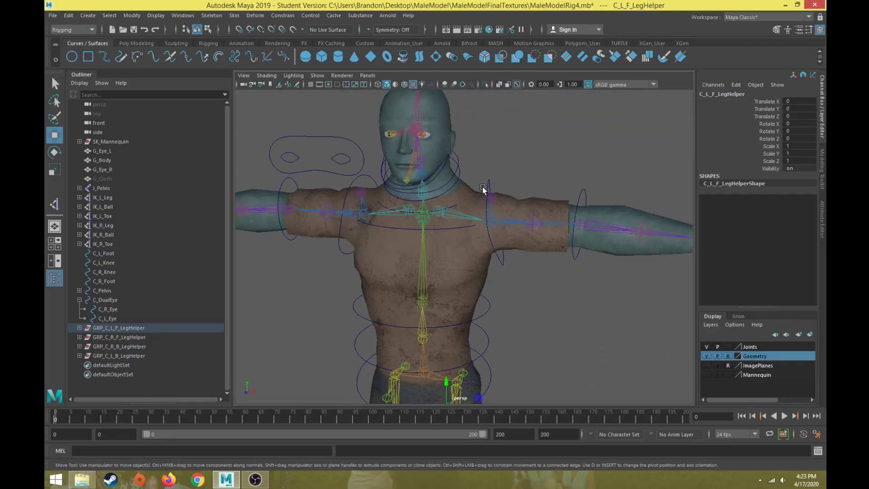
pyautogui.click(491, 197)
pyautogui.click(535, 126)
pyautogui.scroll(5, 448, 236)
pyautogui.keyDown('alt'); pyautogui.moveTo(427, 242); pyautogui.dragTo(406, 274, button='middle'); pyautogui.keyUp('alt')
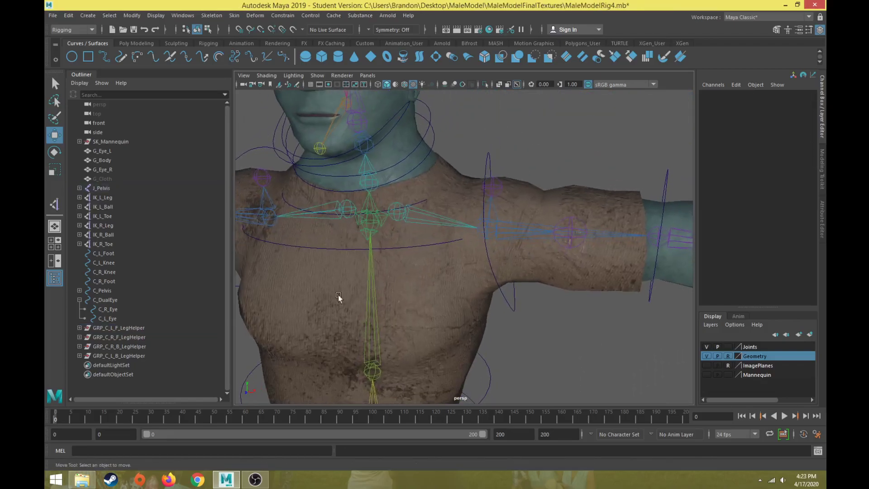
pyautogui.click(82, 74)
pyautogui.click(71, 90)
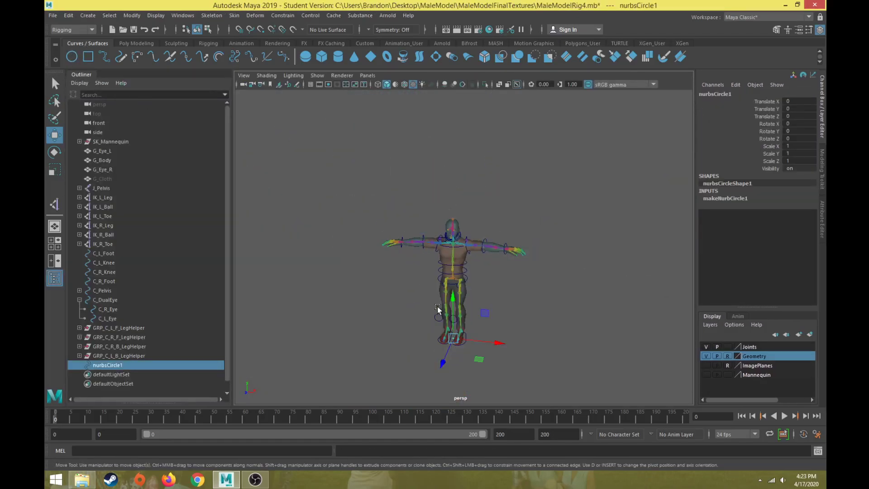
pyautogui.moveTo(457, 321); pyautogui.dragTo(475, 238)
pyautogui.press('r')
pyautogui.press('f')
pyautogui.scroll(-10, 455, 290)
pyautogui.keyDown('alt'); pyautogui.moveTo(455, 290); pyautogui.dragTo(471, 273, button='middle'); pyautogui.keyUp('alt')
pyautogui.scroll(5, 471, 279)
pyautogui.keyDown('alt'); pyautogui.moveTo(471, 282); pyautogui.dragTo(448, 295); pyautogui.keyUp('alt')
pyautogui.scroll(-5, 448, 295)
pyautogui.press('w')
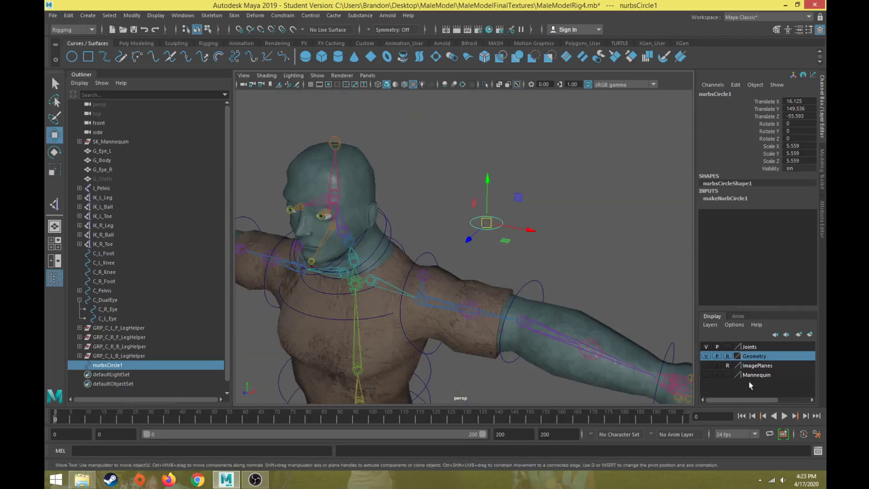
# - Snap the circle onto the left shoulder's top helper joint, hiding the Geometry layer during the move and showing it again
pyautogui.click(706, 356)
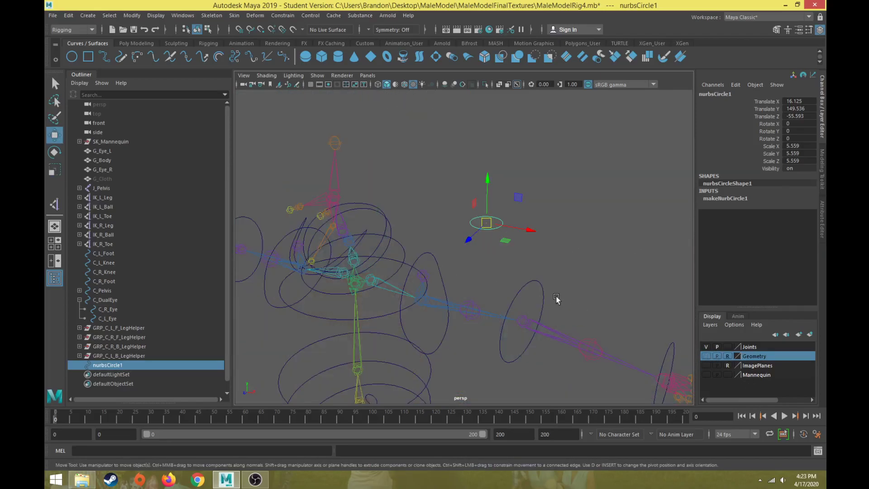
pyautogui.press('v')
pyautogui.moveTo(487, 228); pyautogui.dragTo(446, 256)
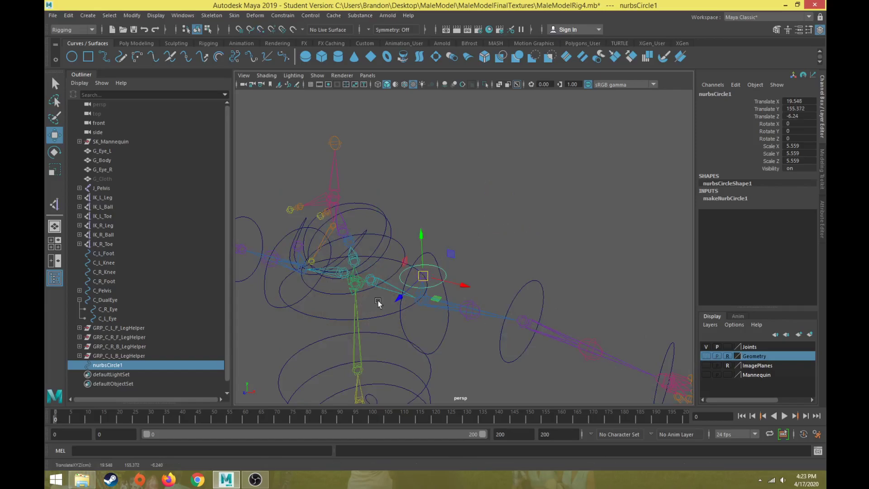
pyautogui.keyDown('alt'); pyautogui.moveTo(462, 324); pyautogui.dragTo(483, 308); pyautogui.keyUp('alt')
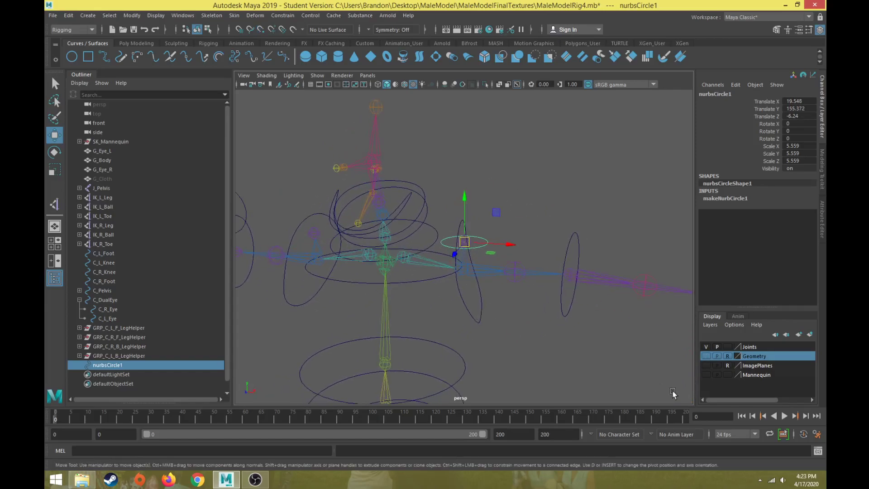
pyautogui.click(708, 357)
# - Raise the circle above the left shoulder to Translate Y 161.127 and scale it uniformly to 3.07
pyautogui.keyDown('alt'); pyautogui.moveTo(401, 237); pyautogui.dragTo(388, 245, button='middle'); pyautogui.keyUp('alt')
pyautogui.scroll(3, 394, 245)
pyautogui.moveTo(447, 208); pyautogui.dragTo(451, 173)
pyautogui.press('r')
pyautogui.moveTo(444, 215); pyautogui.dragTo(421, 229)
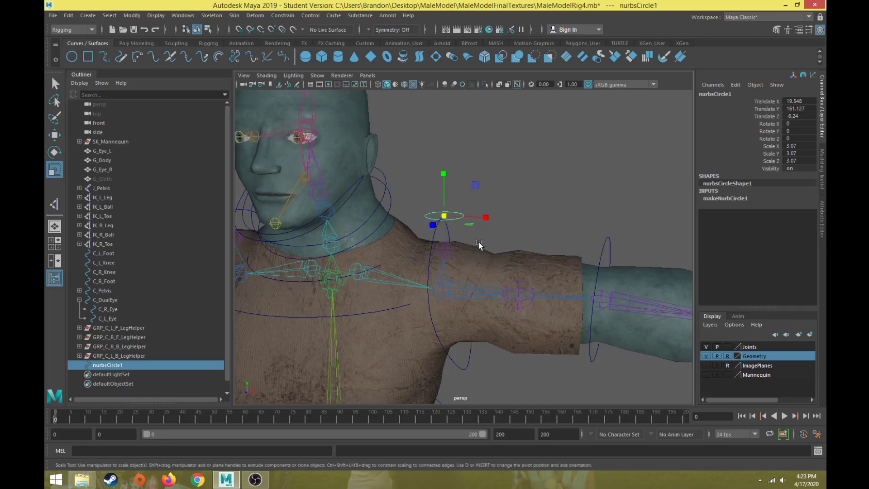
# - Duplicate the circle above the left shoulder for use on the right shoulder
pyautogui.scroll(-4, 475, 248)
pyautogui.hotkey('ctrl', 'd')
pyautogui.press('w')
pyautogui.scroll(4, 446, 263)
pyautogui.keyDown('alt'); pyautogui.moveTo(440, 267); pyautogui.dragTo(532, 262, button='middle'); pyautogui.keyUp('alt')
# - Try to snap the duplicated circle onto the right shoulder's top helper joint, and undo the move
pyautogui.press('v')
pyautogui.moveTo(590, 215); pyautogui.dragTo(384, 236)
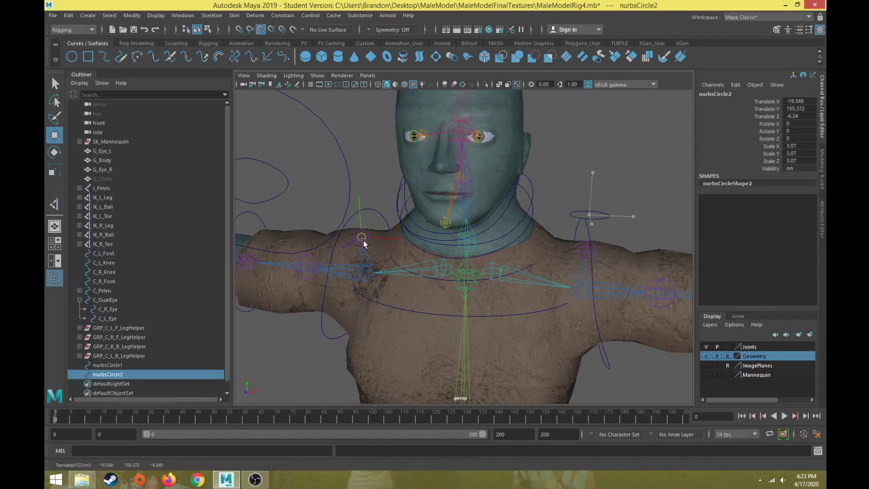
pyautogui.hotkey('ctrl', 'z')
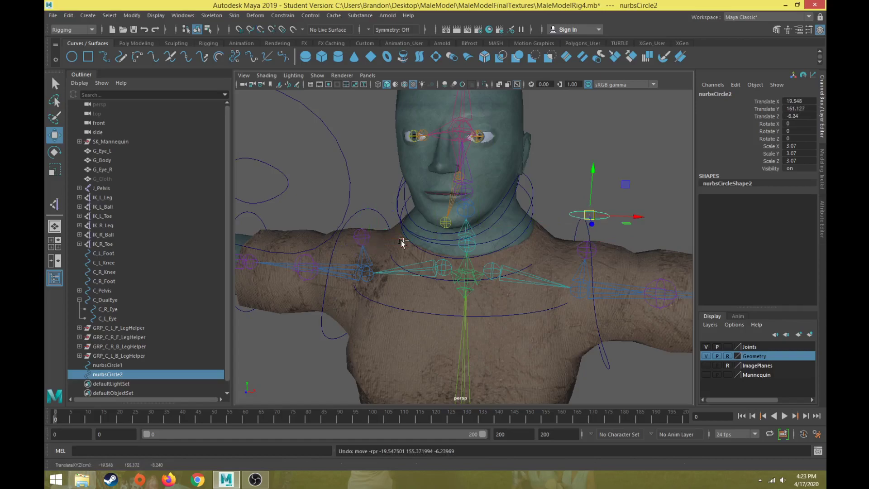
# - With the Geometry layer hidden, snap the duplicated circle along X above the right shoulder at Translate X -19.548, and show the layer again
pyautogui.click(706, 356)
pyautogui.press('v')
pyautogui.moveTo(636, 216); pyautogui.dragTo(346, 206)
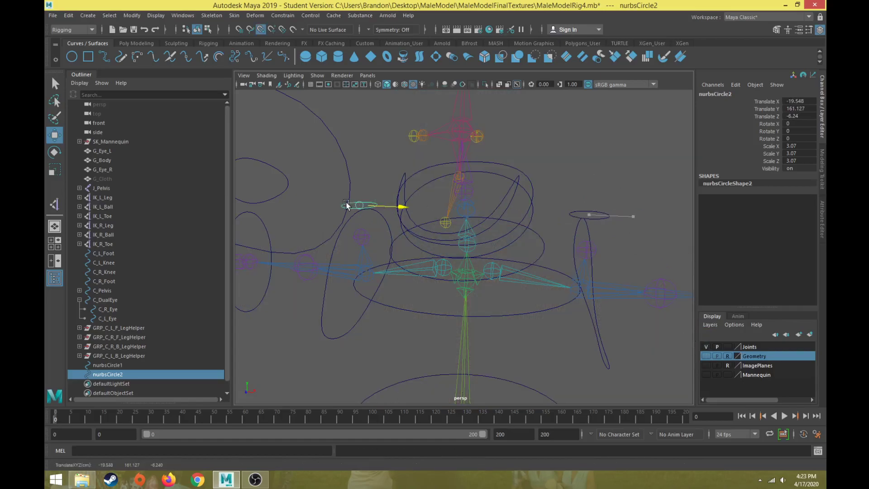
pyautogui.press('space')
pyautogui.press('space')
pyautogui.scroll(-6, 335, 313)
pyautogui.keyDown('alt'); pyautogui.moveTo(396, 167); pyautogui.dragTo(398, 386, button='middle'); pyautogui.keyUp('alt')
pyautogui.scroll(6, 410, 312)
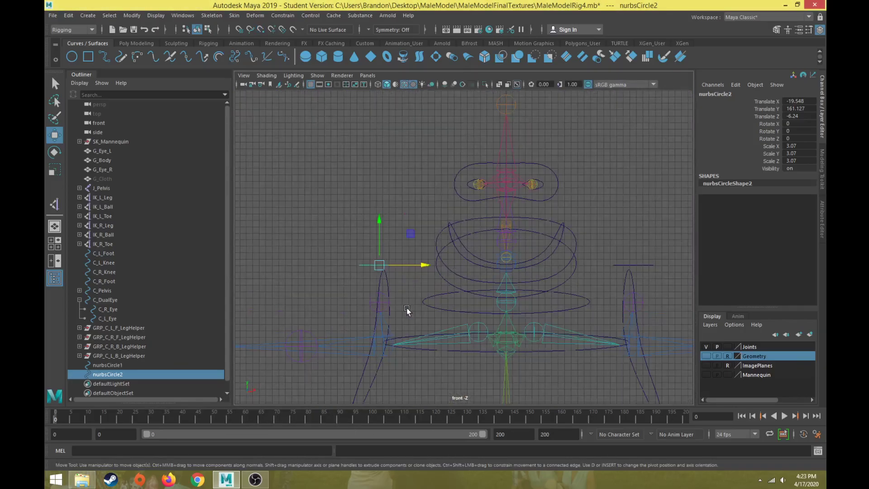
pyautogui.press('space')
pyautogui.press('space')
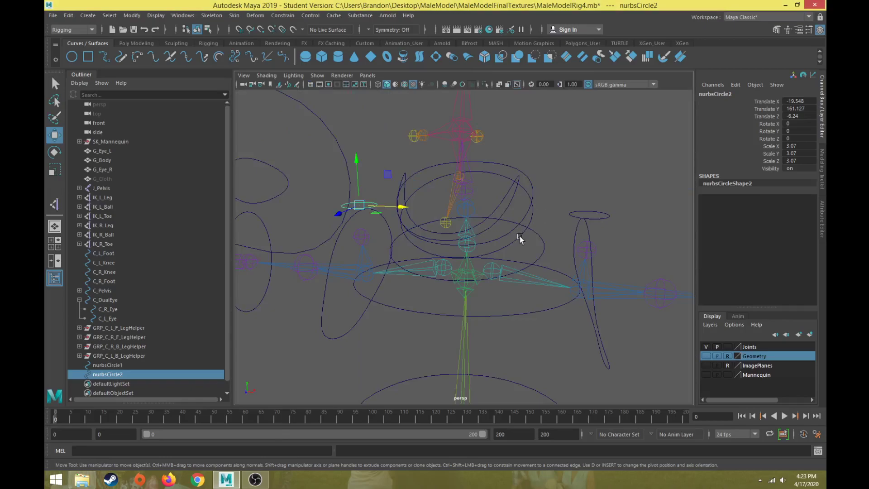
pyautogui.click(706, 356)
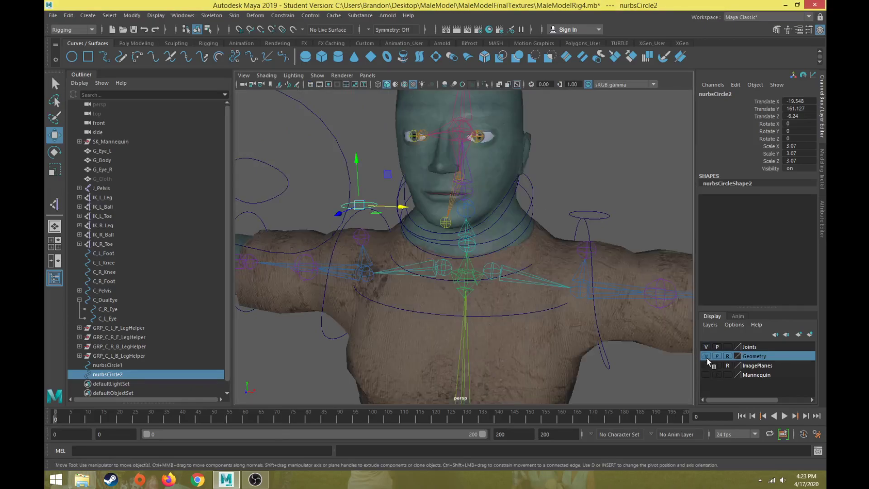
# - Delete the history of both shoulder circles and freeze their transformations
pyautogui.moveTo(496, 278)
pyautogui.keyDown('alt'); pyautogui.mouseDown()
pyautogui.moveTo(481, 283)
pyautogui.moveTo(488, 274)
pyautogui.mouseUp(); pyautogui.keyUp('alt')
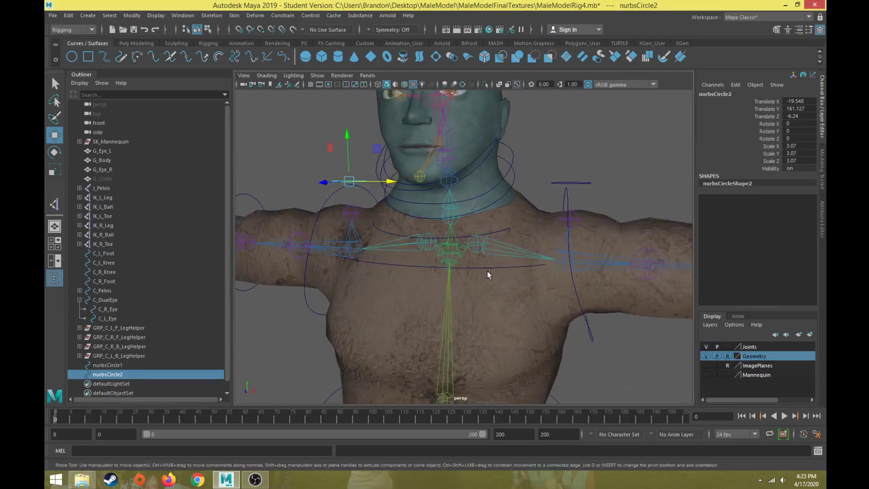
pyautogui.keyDown('shift'); pyautogui.click(576, 185); pyautogui.keyUp('shift')
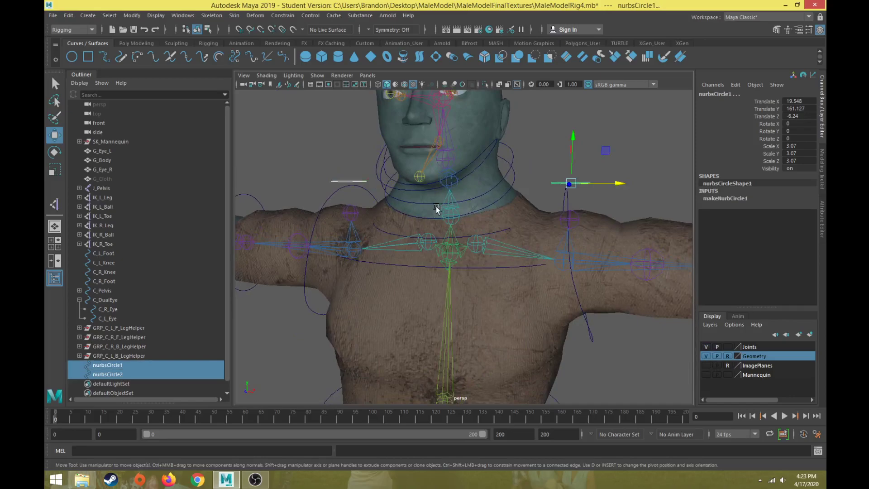
pyautogui.click(69, 15)
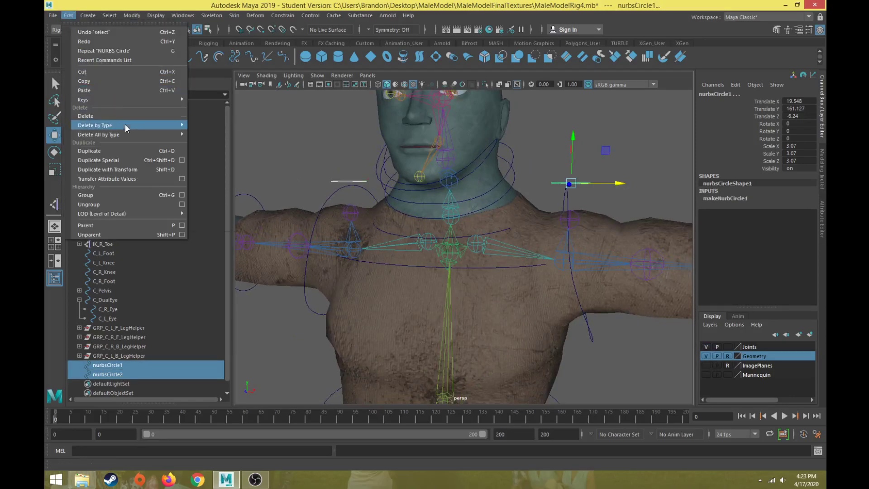
pyautogui.moveTo(173, 129)
pyautogui.click(205, 132)
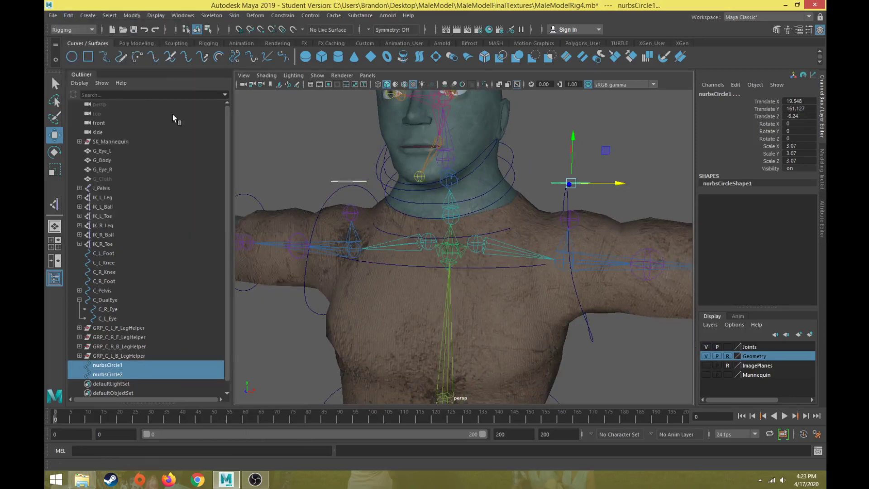
pyautogui.click(131, 16)
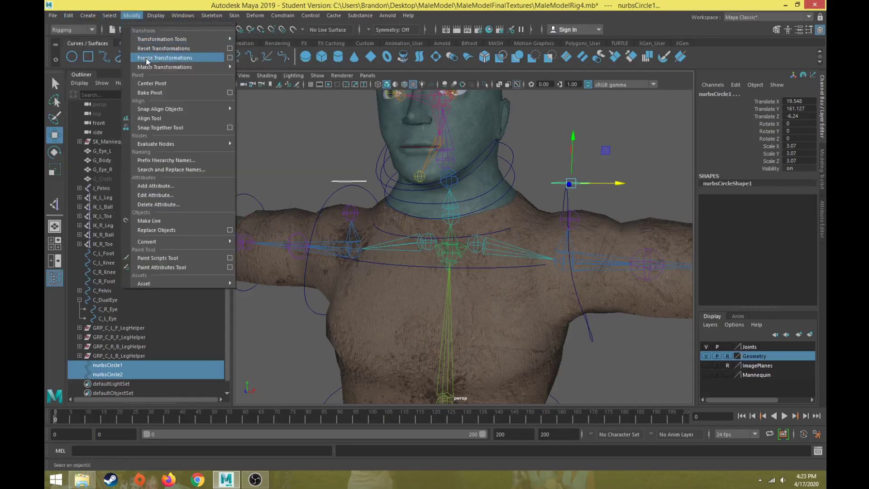
pyautogui.click(146, 58)
# - Rename the left shoulder circle C_L_Shoulder_Helper and the right shoulder circle C_R_Shoulder_Helper
pyautogui.click(109, 365)
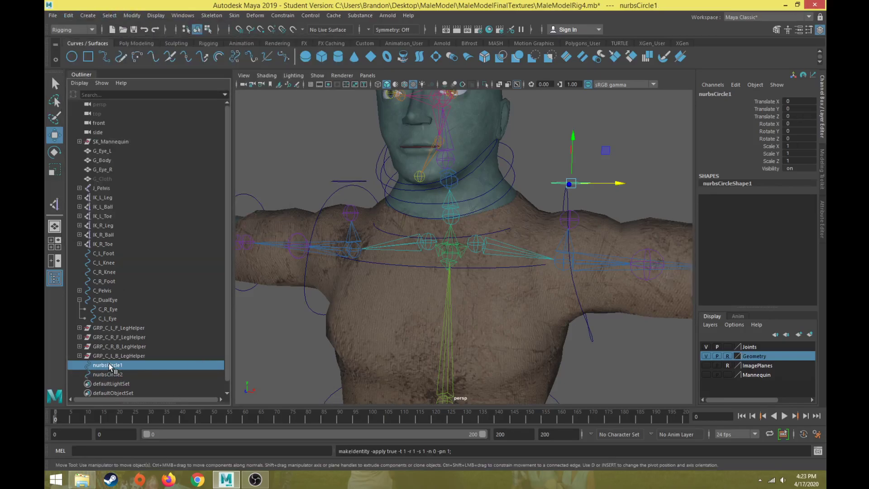
pyautogui.doubleClick(108, 364)
pyautogui.write('C_L_Shoulder_H')
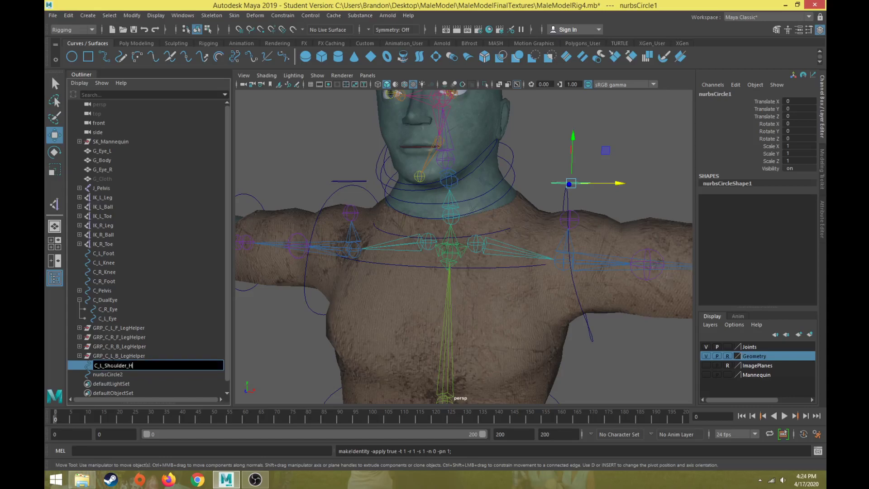
pyautogui.press('Return')
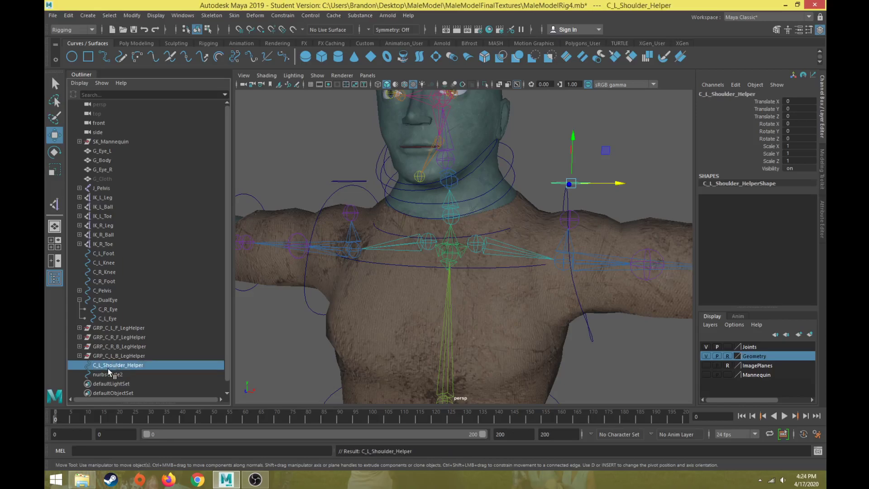
pyautogui.doubleClick(114, 374)
pyautogui.write('C_R_Shoulder_Helper')
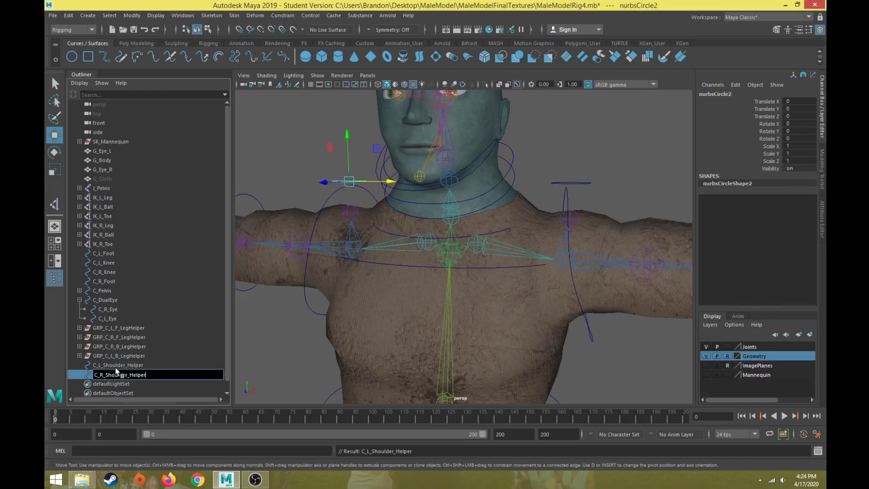
pyautogui.press('Return')
# - Shorten the two shoulder control names to C_L_ShoulderHelper and C_R_ShoulderHelper
pyautogui.doubleClick(126, 364)
pyautogui.click(128, 365)
pyautogui.press('BackSpace')
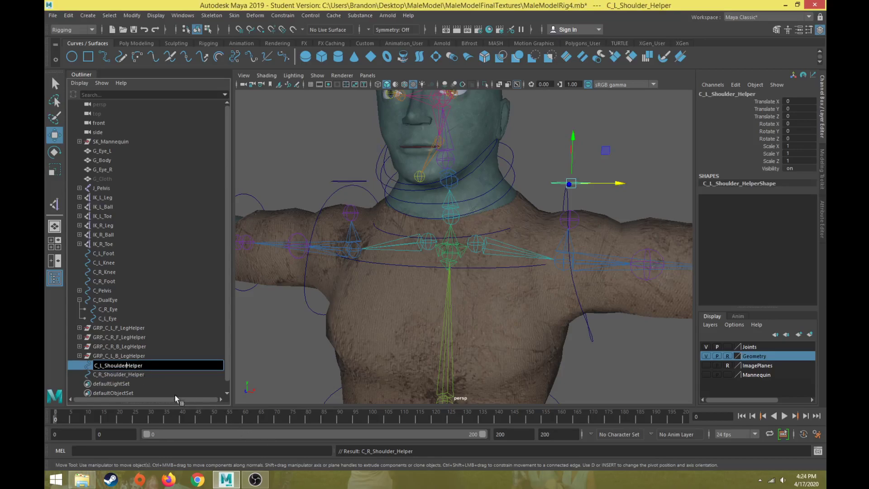
pyautogui.doubleClick(130, 374)
pyautogui.click(129, 374)
pyautogui.press('BackSpace')
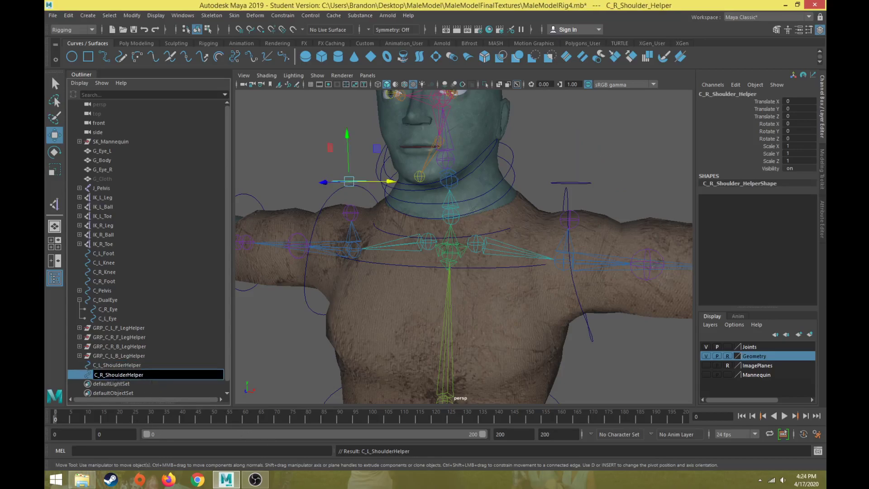
# - Point-constrain the J_L_Shoulder_T_Helper joint to the C_L_ShoulderHelper control, then test-move the control and undo the move
pyautogui.click(126, 365)
pyautogui.scroll(3, 494, 247)
pyautogui.keyDown('alt'); pyautogui.moveTo(495, 247); pyautogui.dragTo(442, 273); pyautogui.keyUp('alt')
pyautogui.scroll(-3, 439, 272)
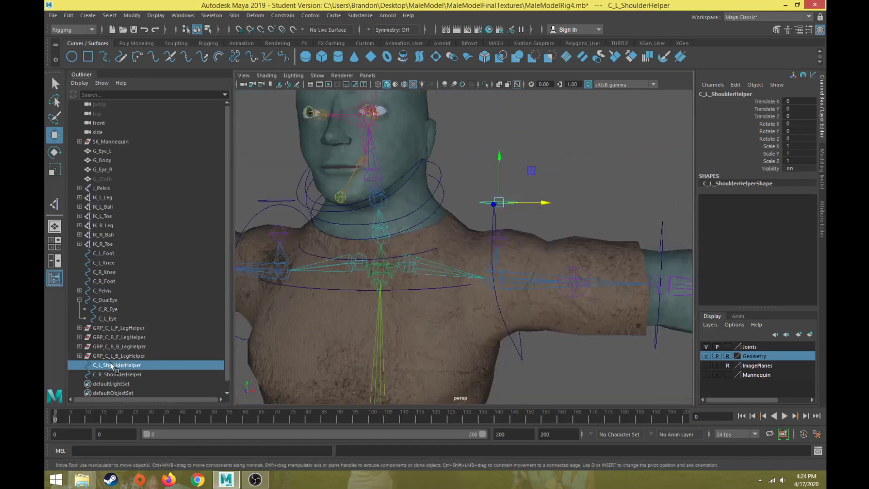
pyautogui.click(507, 239)
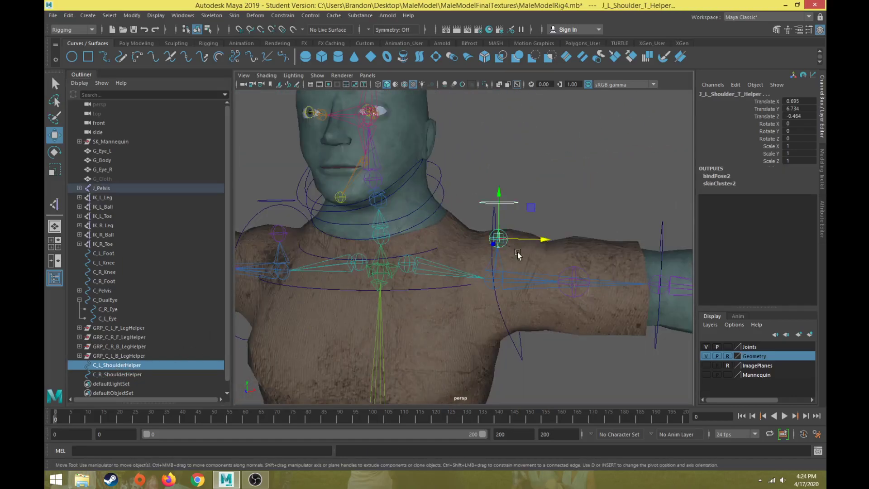
pyautogui.click(279, 17)
pyautogui.click(290, 49)
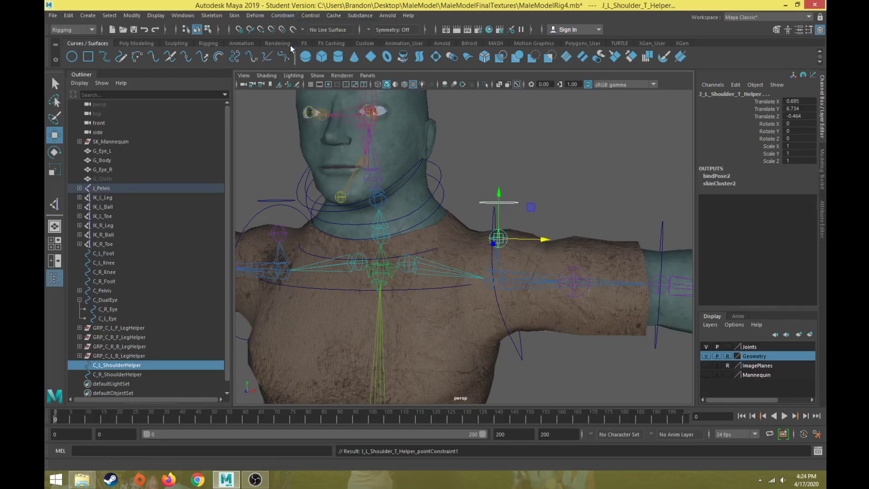
pyautogui.moveTo(544, 166); pyautogui.dragTo(486, 178)
pyautogui.hotkey('ctrl', 'z')
# - Point-constrain the J_R_Shoulder_T_Helper joint to the C_R_ShoulderHelper control
pyautogui.keyDown('alt'); pyautogui.moveTo(326, 242); pyautogui.dragTo(437, 241, button='middle'); pyautogui.keyUp('alt')
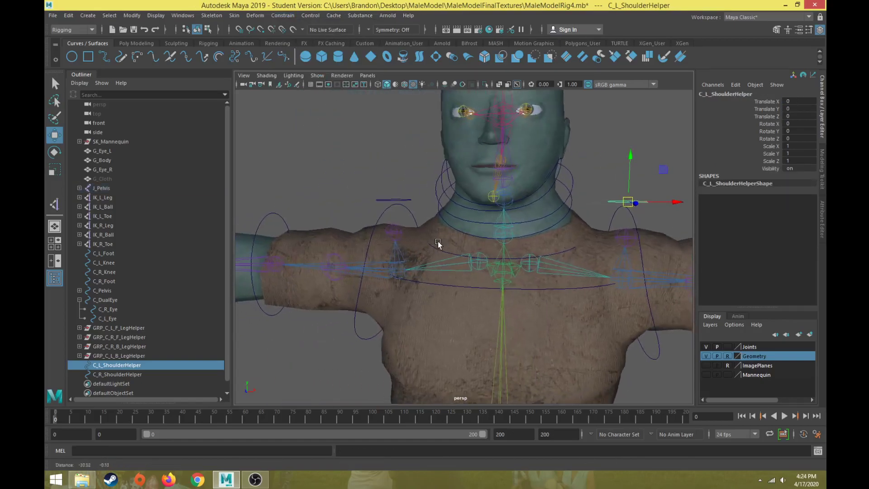
pyautogui.click(385, 200)
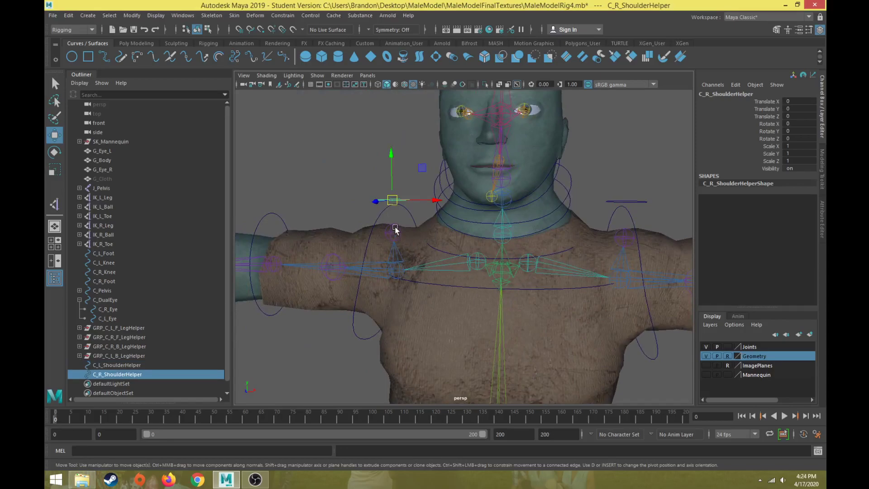
pyautogui.click(395, 230)
pyautogui.click(283, 15)
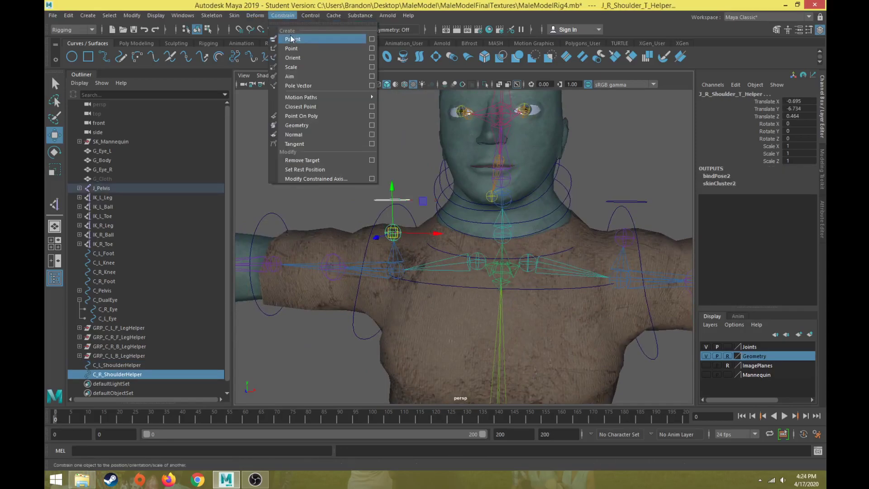
pyautogui.click(291, 48)
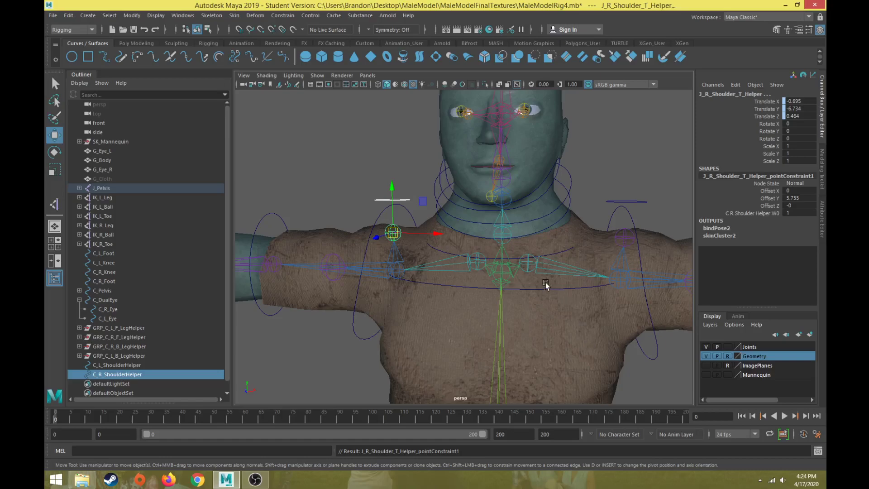
# - Group the C_L_ShoulderHelper control on its own, name the group GRP_C_L_ShoulderHelper and center its pivot
pyautogui.keyDown('alt'); pyautogui.moveTo(546, 284); pyautogui.dragTo(498, 266, button='middle'); pyautogui.keyUp('alt')
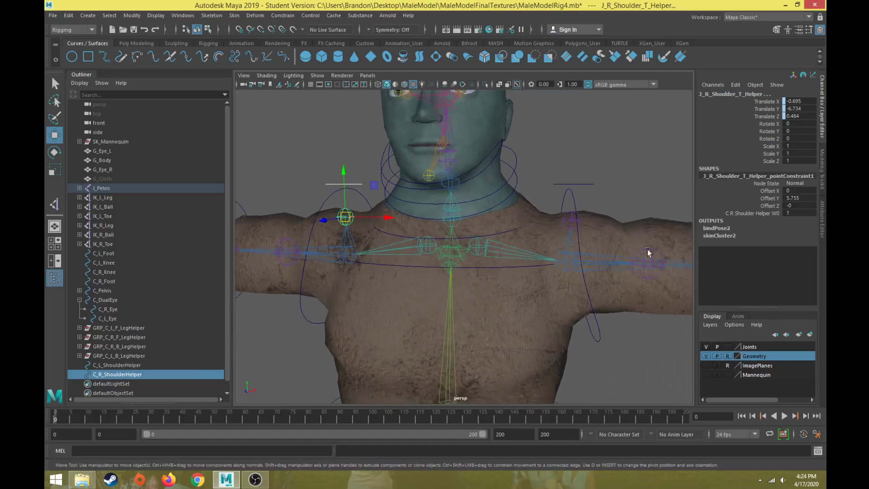
pyautogui.click(586, 188)
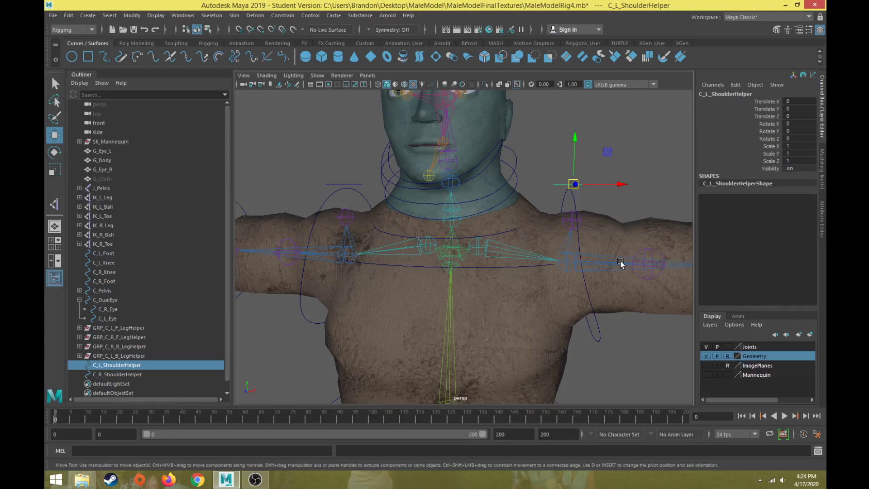
pyautogui.scroll(-1, 143, 355)
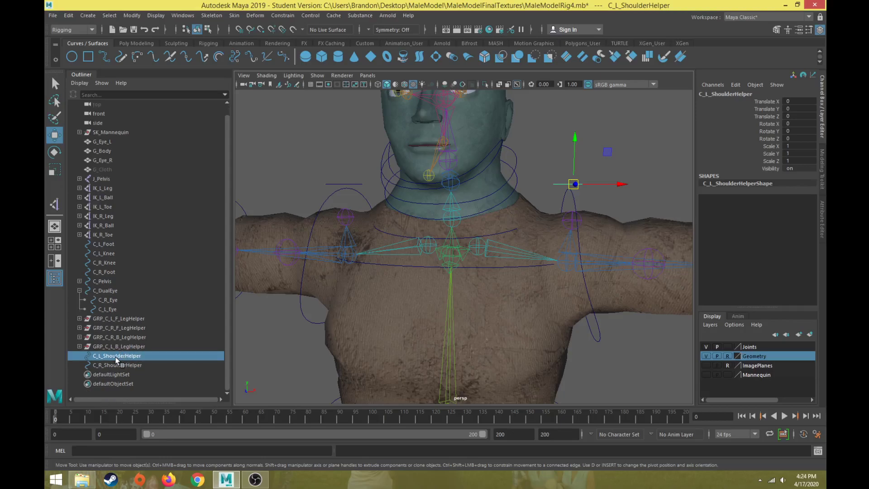
pyautogui.hotkey('ctrl', 'g')
pyautogui.doubleClick(104, 365)
pyautogui.write('GRP_C_L_ShoulderHelper')
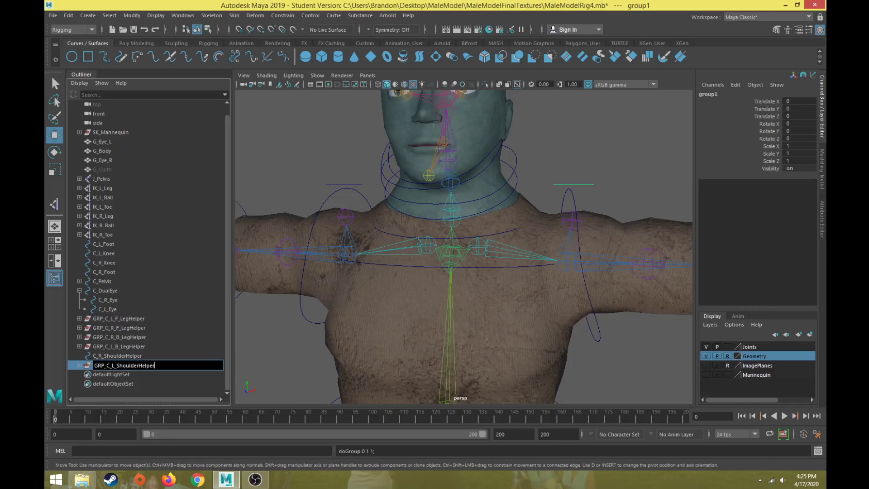
pyautogui.press('Return')
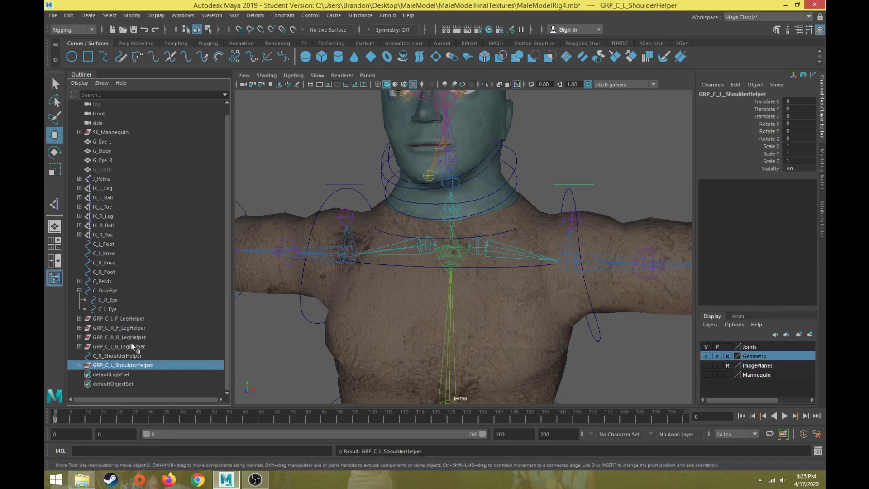
pyautogui.click(130, 15)
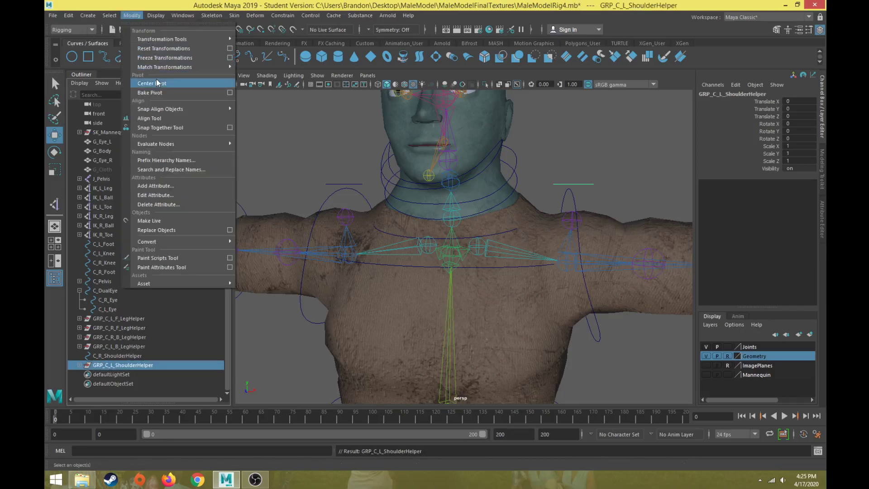
pyautogui.click(156, 83)
# - Group the C_R_ShoulderHelper control on its own and name the group GRP_C_R_ShoulderHelper
pyautogui.click(104, 356)
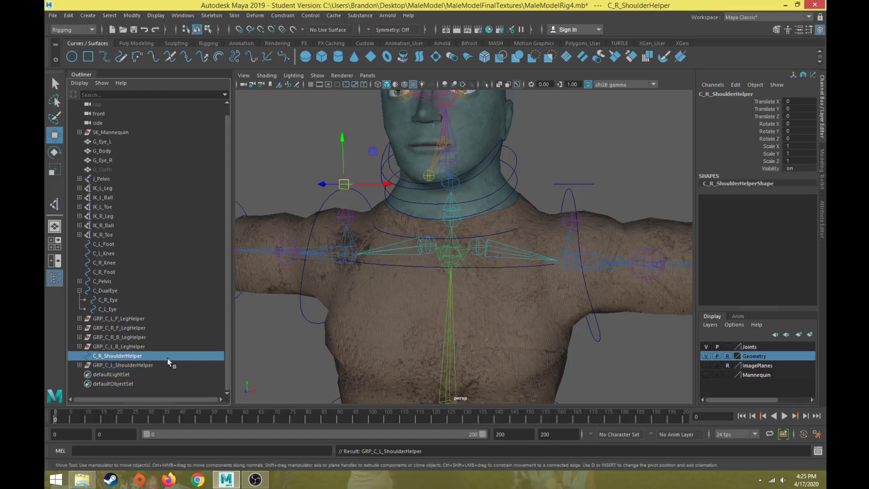
pyautogui.hotkey('ctrl', 'g')
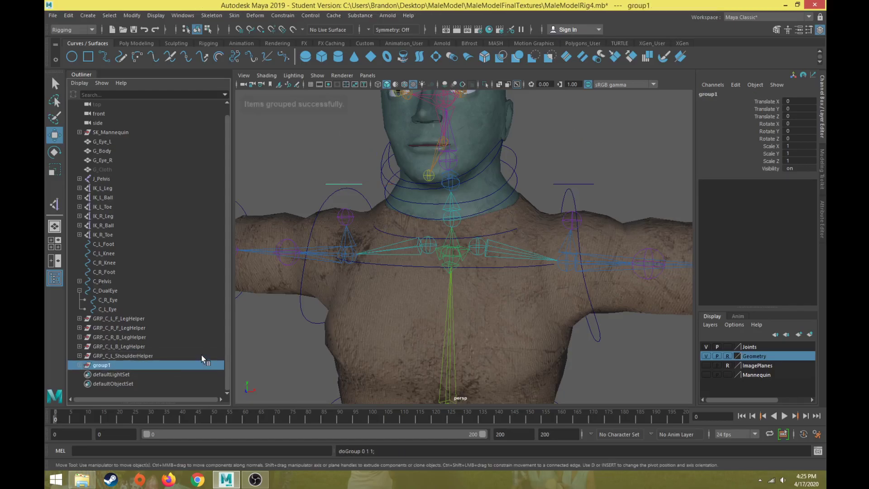
pyautogui.doubleClick(118, 365)
pyautogui.write('GRP_C_R_S')
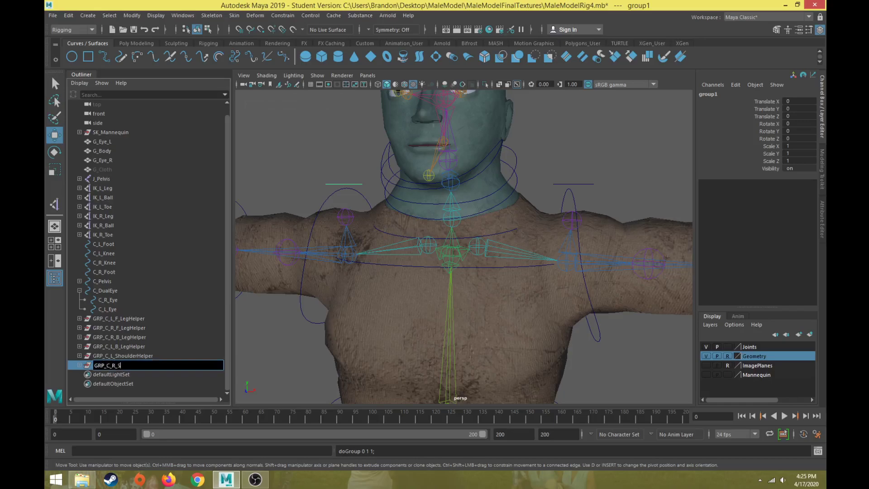
pyautogui.write('houlderHelper')
pyautogui.press('Return')
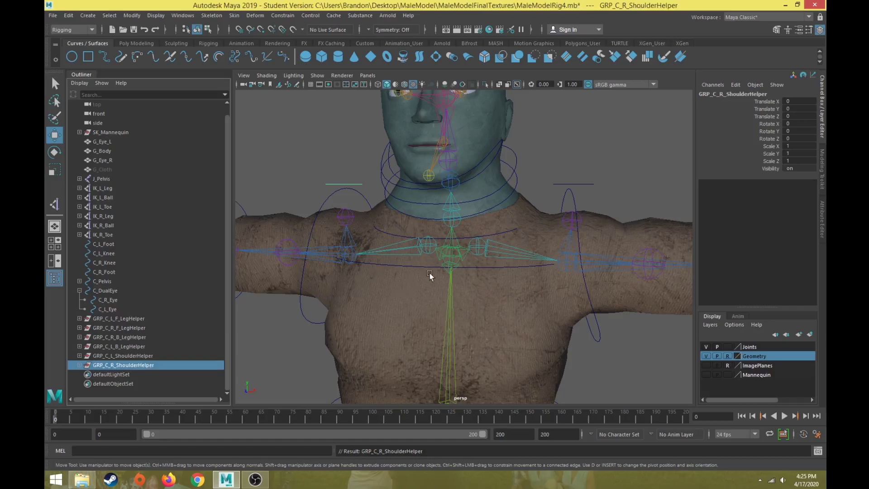
# - Parent-constrain the GRP_C_L_ShoulderHelper group to the J_L_Shoulder joint
pyautogui.keyDown('alt'); pyautogui.moveTo(433, 272); pyautogui.dragTo(364, 271, button='middle'); pyautogui.keyUp('alt')
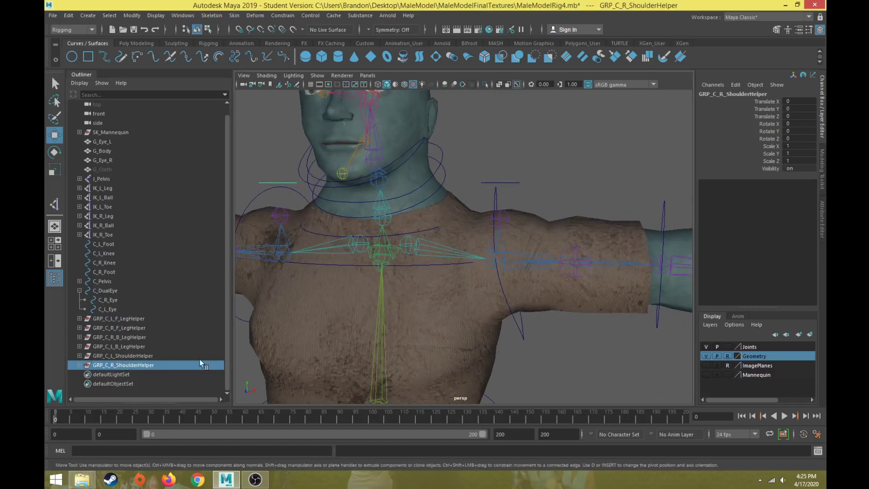
pyautogui.click(535, 260)
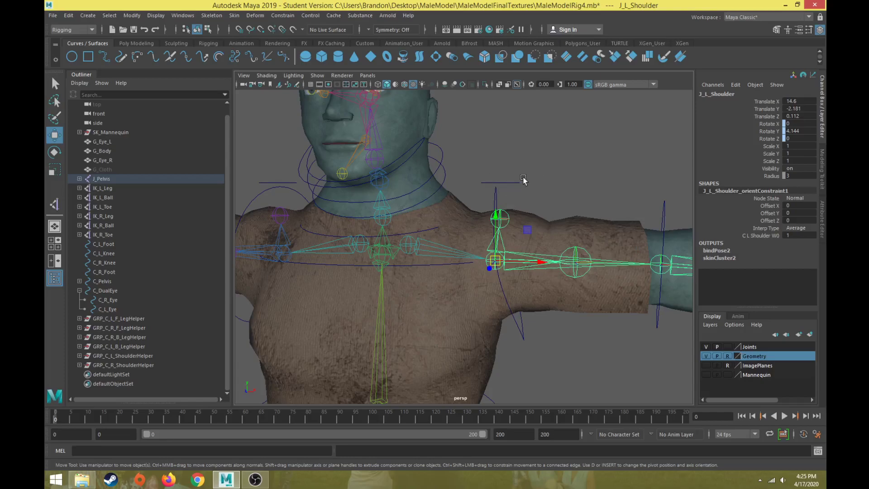
pyautogui.click(547, 268)
pyautogui.click(520, 269)
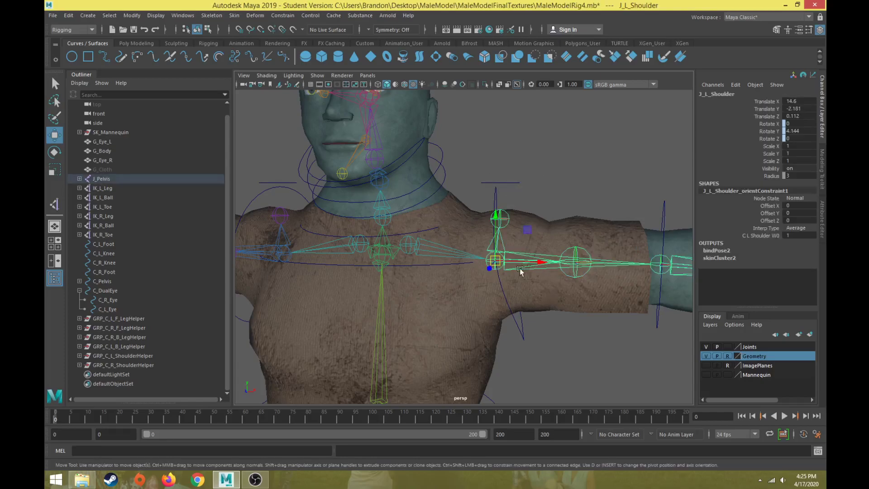
pyautogui.click(119, 356)
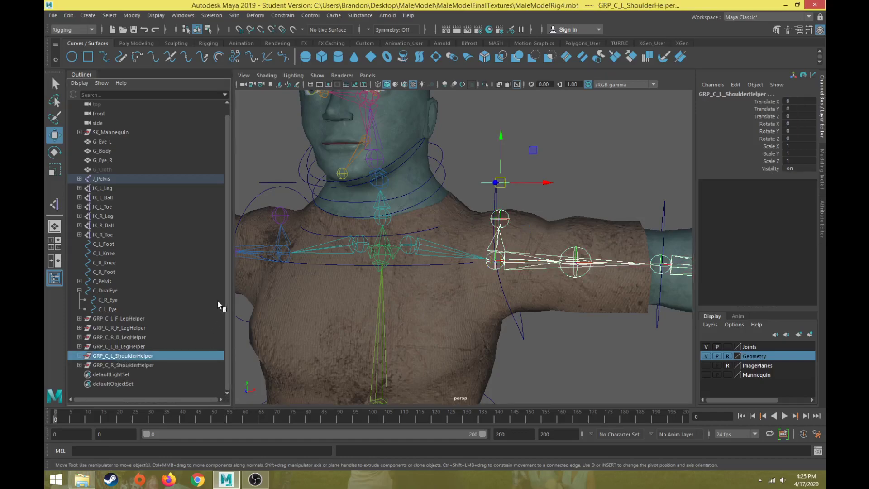
pyautogui.click(292, 16)
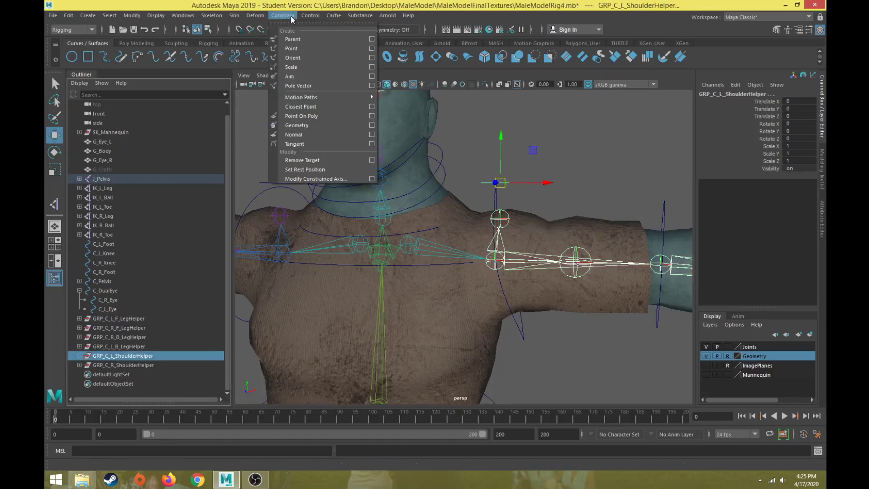
pyautogui.click(296, 39)
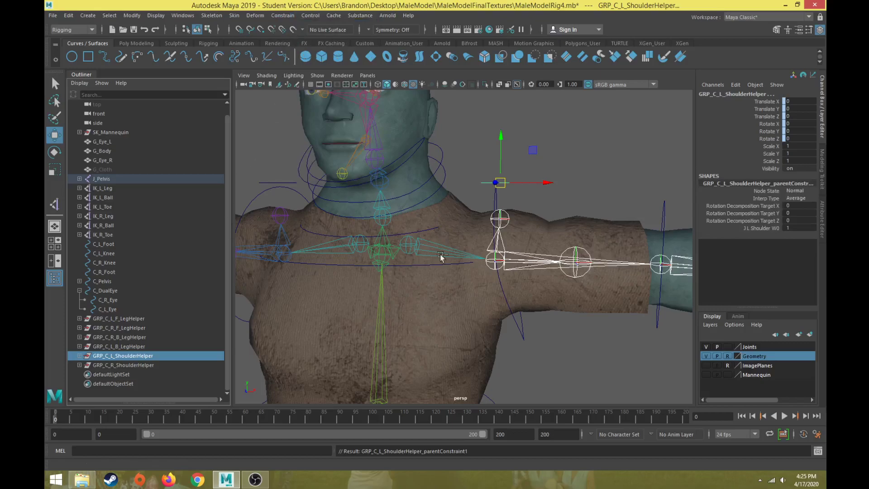
# - Test-rotate the C_L_Shoulder control about -19 degrees in Z and test-move C_L_ShoulderHelper, then undo both changes
pyautogui.click(493, 202)
pyautogui.scroll(-3, 510, 213)
pyautogui.keyDown('alt'); pyautogui.moveTo(510, 214); pyautogui.dragTo(513, 237); pyautogui.keyUp('alt')
pyautogui.press('e')
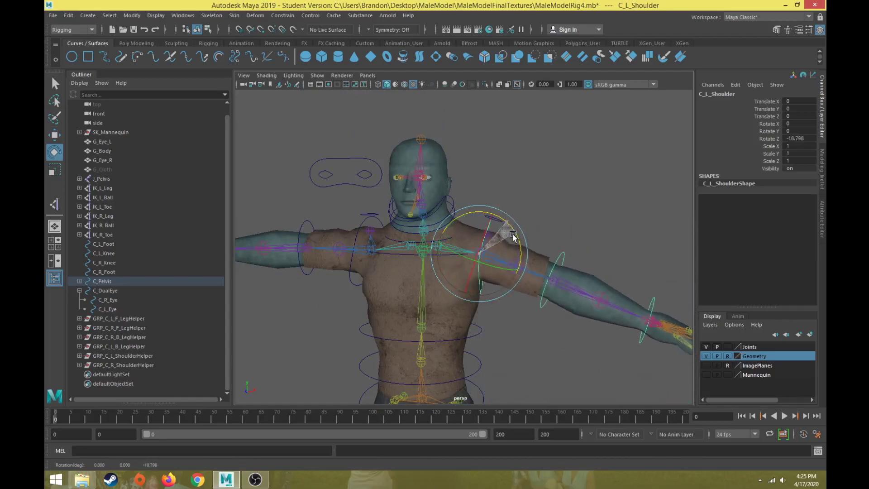
pyautogui.click(504, 224)
pyautogui.click(490, 221)
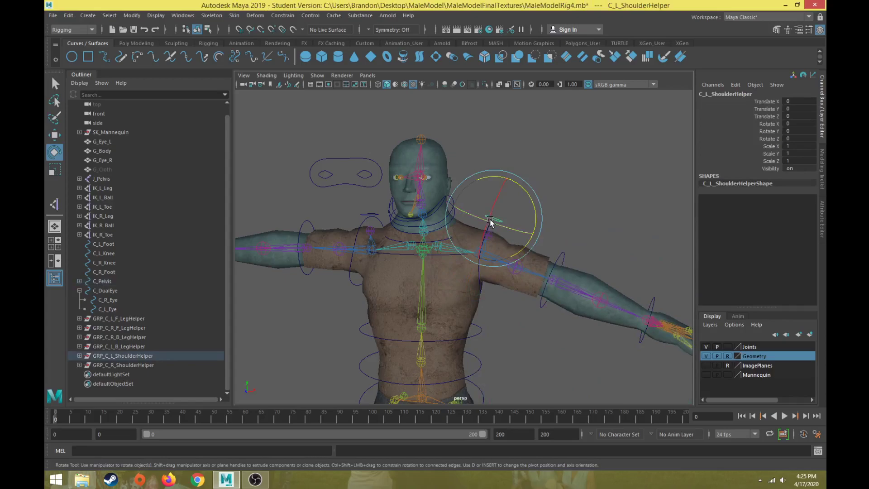
pyautogui.press('w')
pyautogui.moveTo(490, 221)
pyautogui.mouseDown()
pyautogui.moveTo(493, 196)
pyautogui.moveTo(490, 204)
pyautogui.mouseUp()
pyautogui.hotkey('ctrl', 'z')
pyautogui.hotkey('ctrl', 'z')
pyautogui.hotkey('ctrl', 'z')
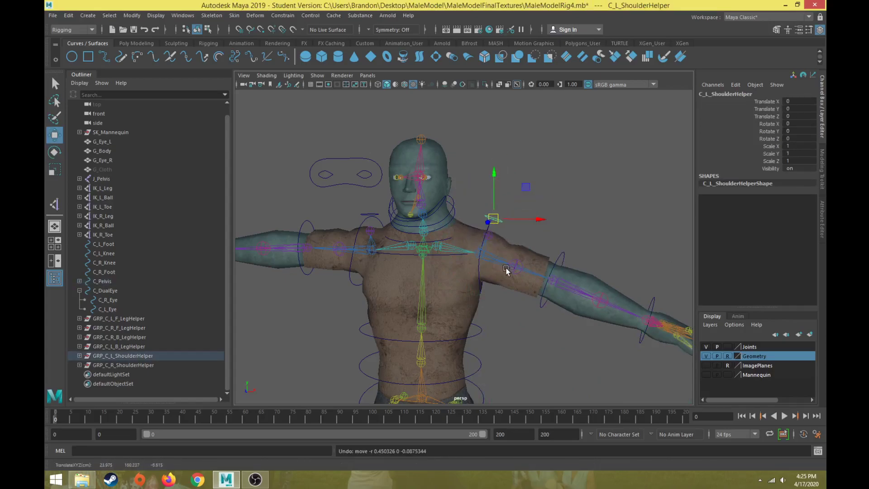
pyautogui.hotkey('ctrl', 'z')
pyautogui.hotkey('ctrl', 'z')
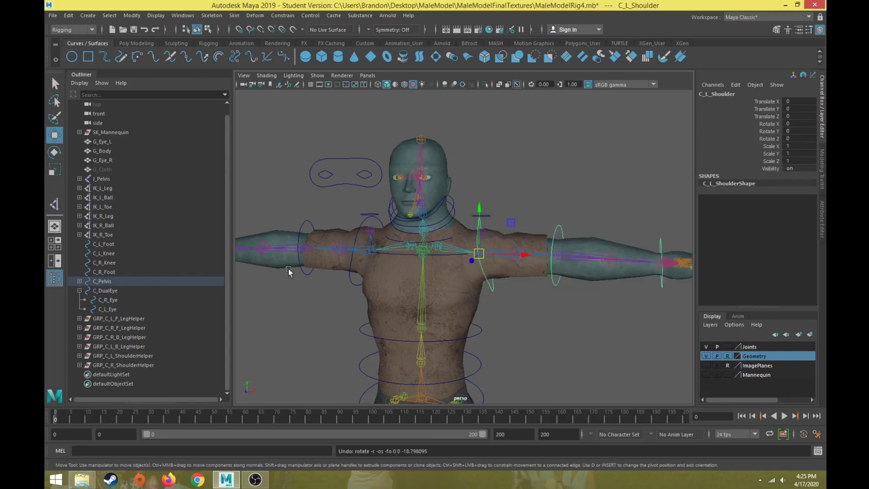
# - Parent-constrain the GRP_C_R_ShoulderHelper group to the J_R_Shoulder joint
pyautogui.click(360, 252)
pyautogui.press('f')
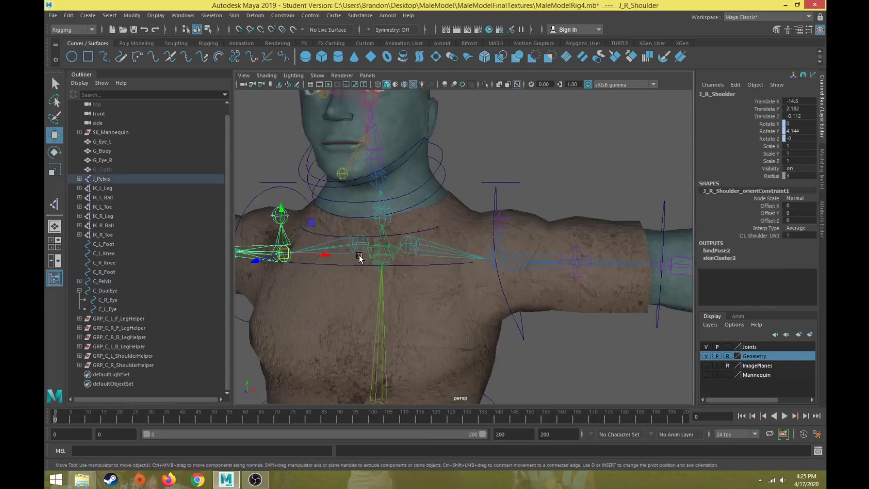
pyautogui.click(139, 364)
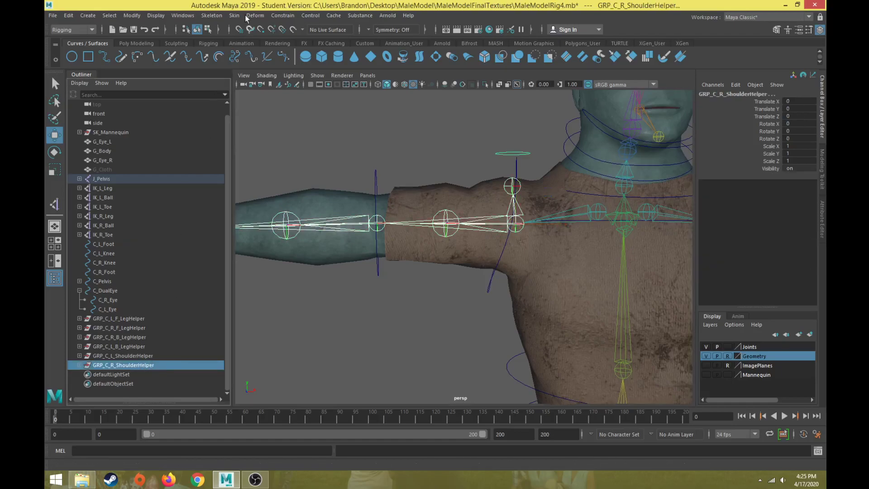
pyautogui.click(311, 15)
pyautogui.moveTo(288, 18)
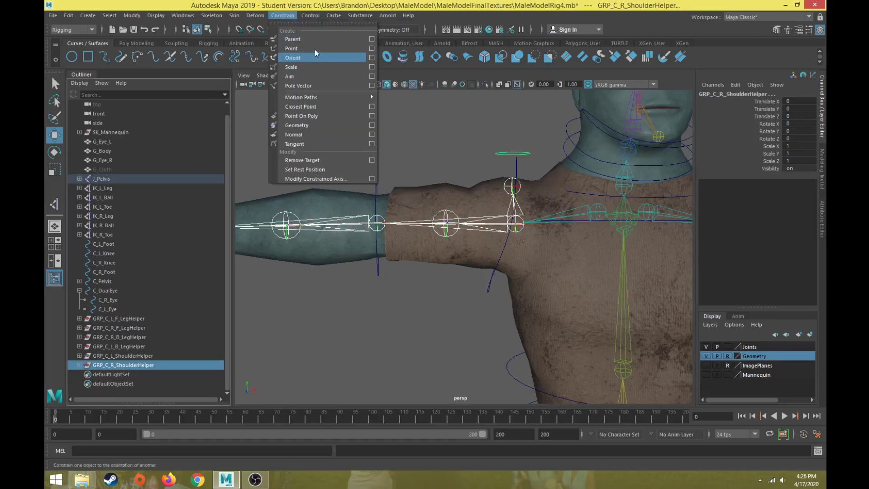
pyautogui.click(322, 38)
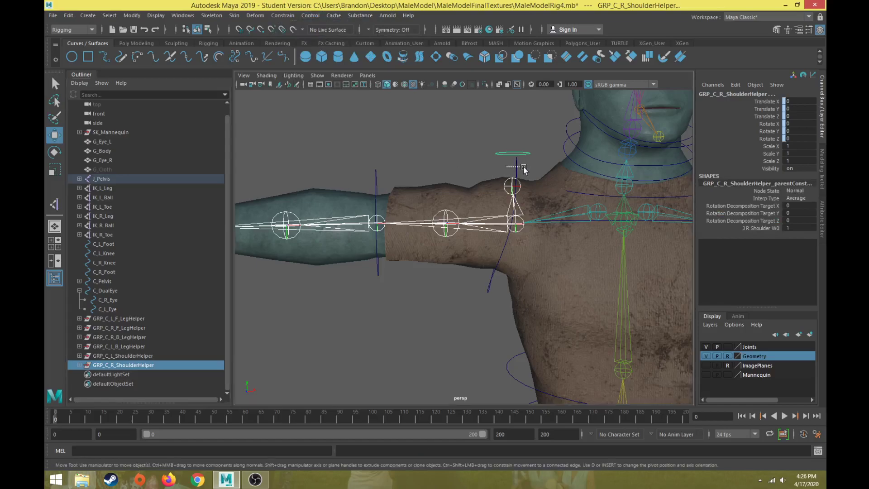
# - Test-rotate the C_R_Shoulder control about -23 degrees in Z, then undo the test changes
pyautogui.click(496, 167)
pyautogui.press('e')
pyautogui.moveTo(499, 183)
pyautogui.mouseDown()
pyautogui.moveTo(477, 204)
pyautogui.moveTo(504, 180)
pyautogui.moveTo(485, 193)
pyautogui.mouseUp()
pyautogui.moveTo(464, 155)
pyautogui.mouseDown()
pyautogui.moveTo(473, 172)
pyautogui.moveTo(460, 134)
pyautogui.moveTo(447, 180)
pyautogui.moveTo(461, 156)
pyautogui.mouseUp()
pyautogui.press('w')
pyautogui.hotkey('ctrl', 'z')
pyautogui.hotkey('ctrl', 'z')
pyautogui.hotkey('ctrl', 'z')
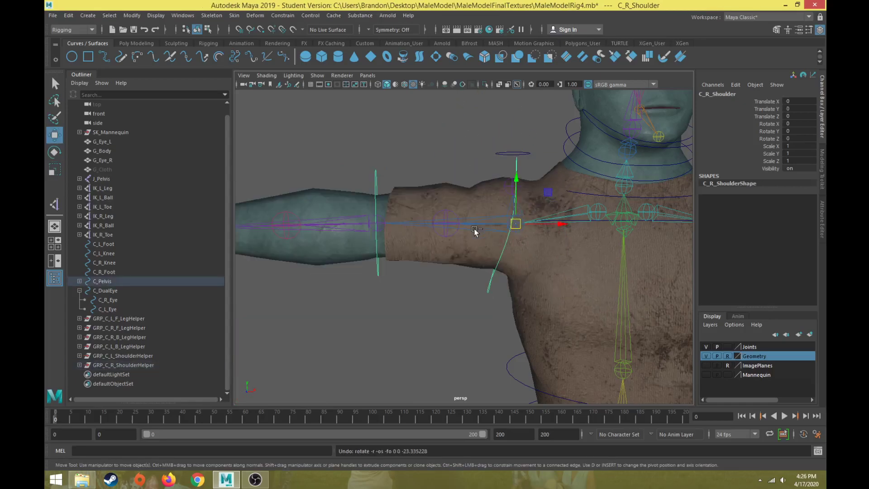
pyautogui.scroll(-5, 452, 230)
pyautogui.click(411, 336)
pyautogui.scroll(-3, 416, 335)
pyautogui.keyDown('alt'); pyautogui.moveTo(423, 332); pyautogui.dragTo(401, 299); pyautogui.keyUp('alt')
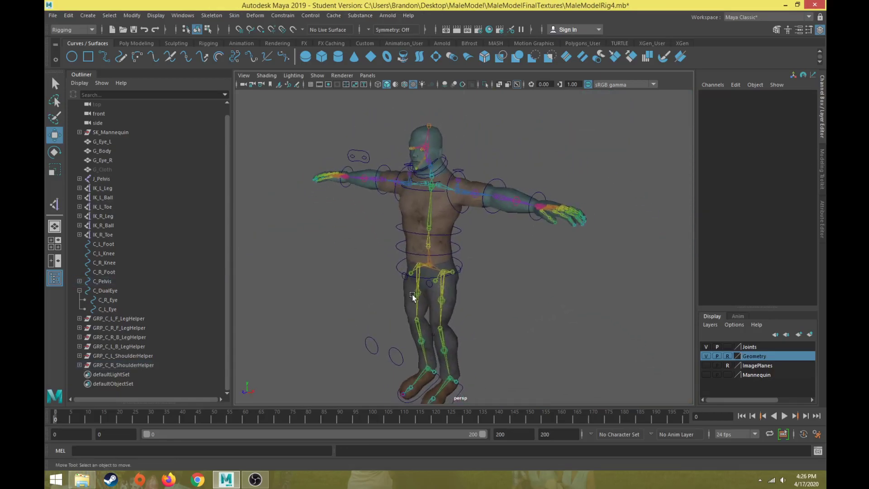
pyautogui.keyDown('alt'); pyautogui.moveTo(352, 229); pyautogui.dragTo(381, 231); pyautogui.keyUp('alt')
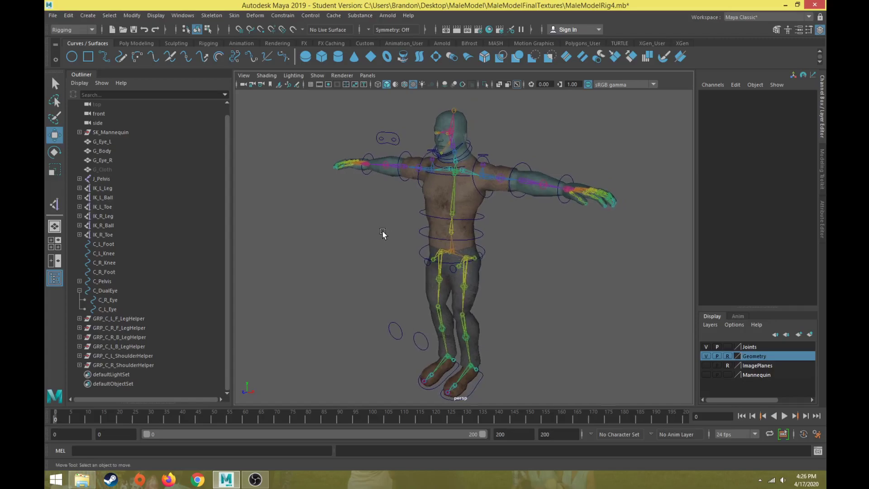